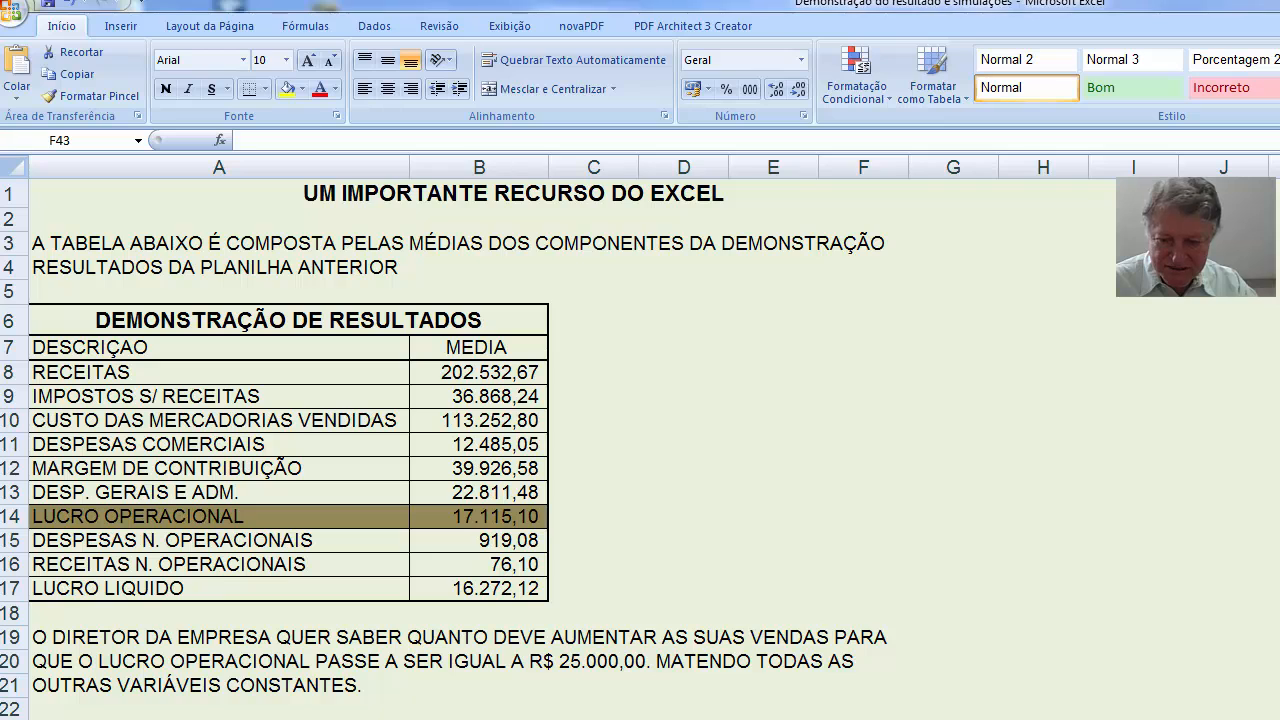
Review the problem text and examine the formulas behind the taxes, cost of goods, commercial and general expense parameters in B31:B35.
scroll(460, 450, down, 1)
scroll(460, 450, down, 4)
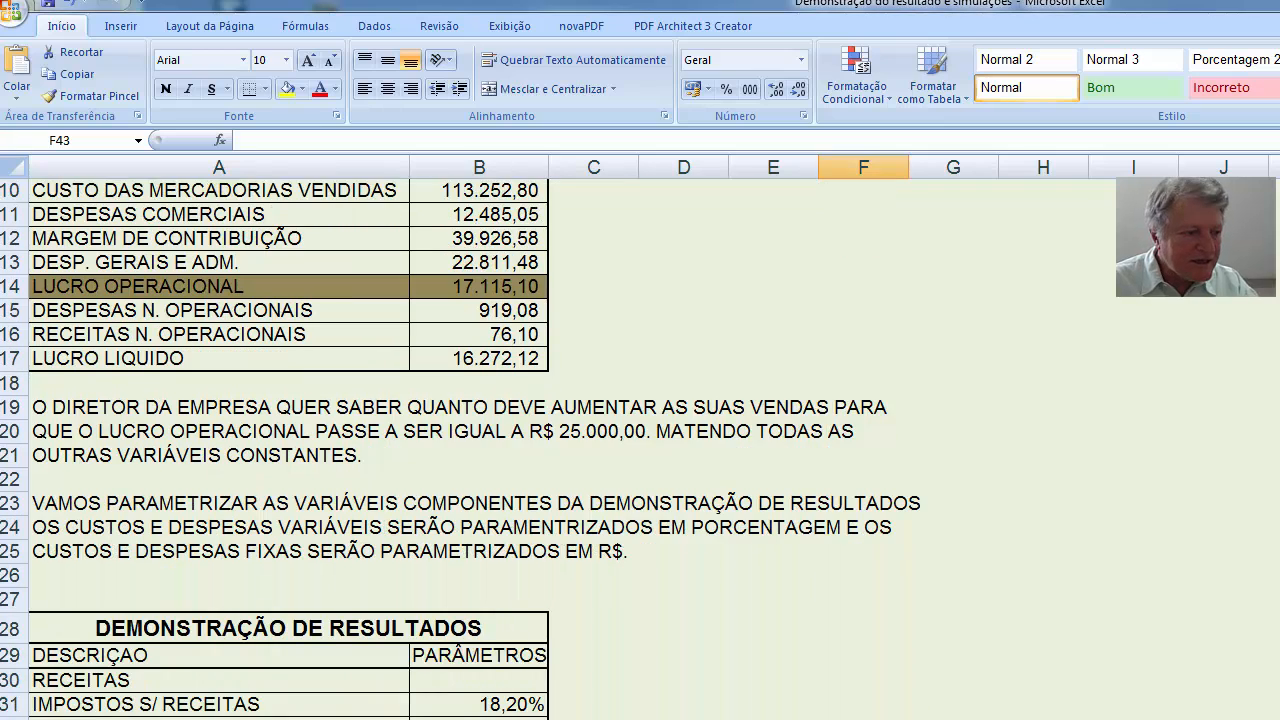
scroll(559, 204, down, 2)
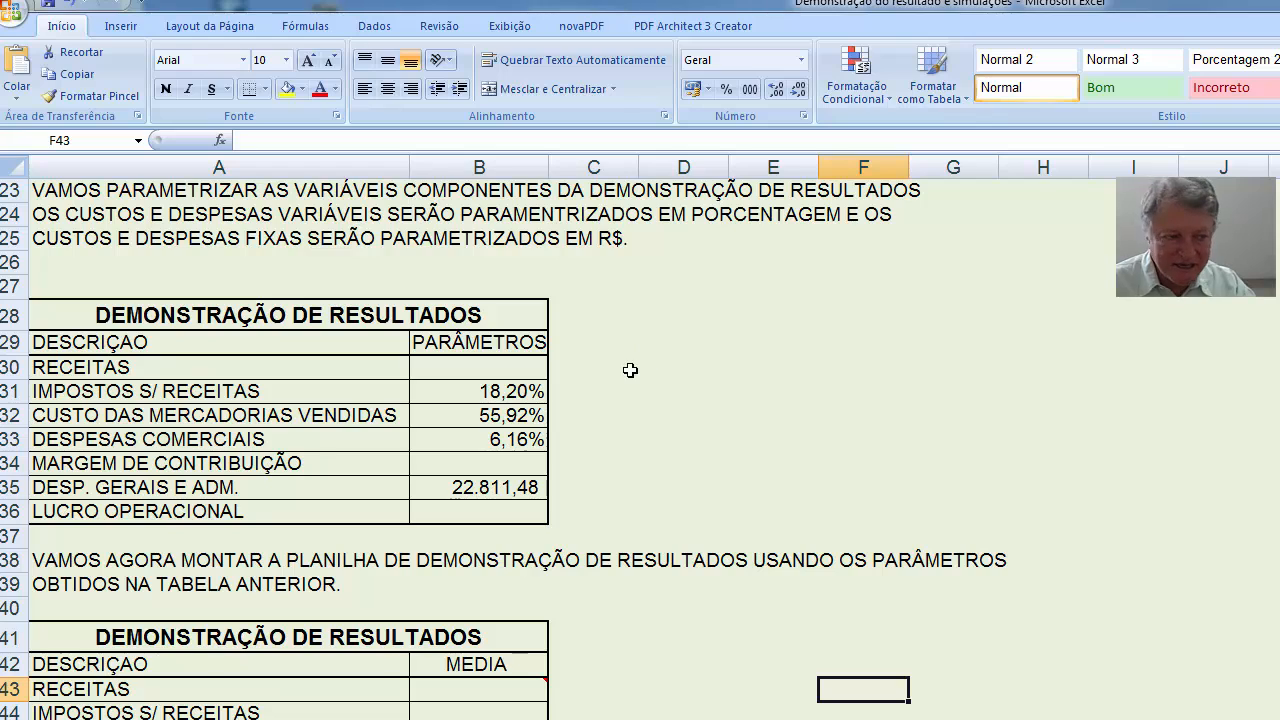
click(489, 391)
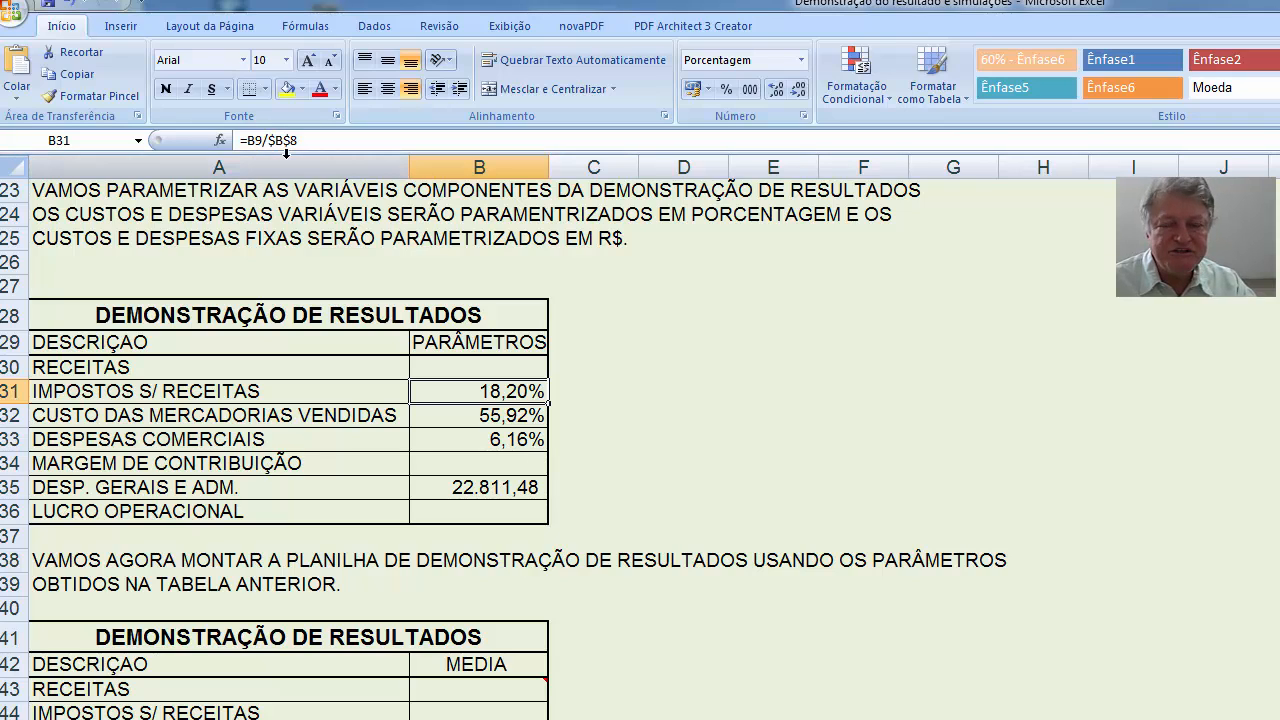
click(530, 418)
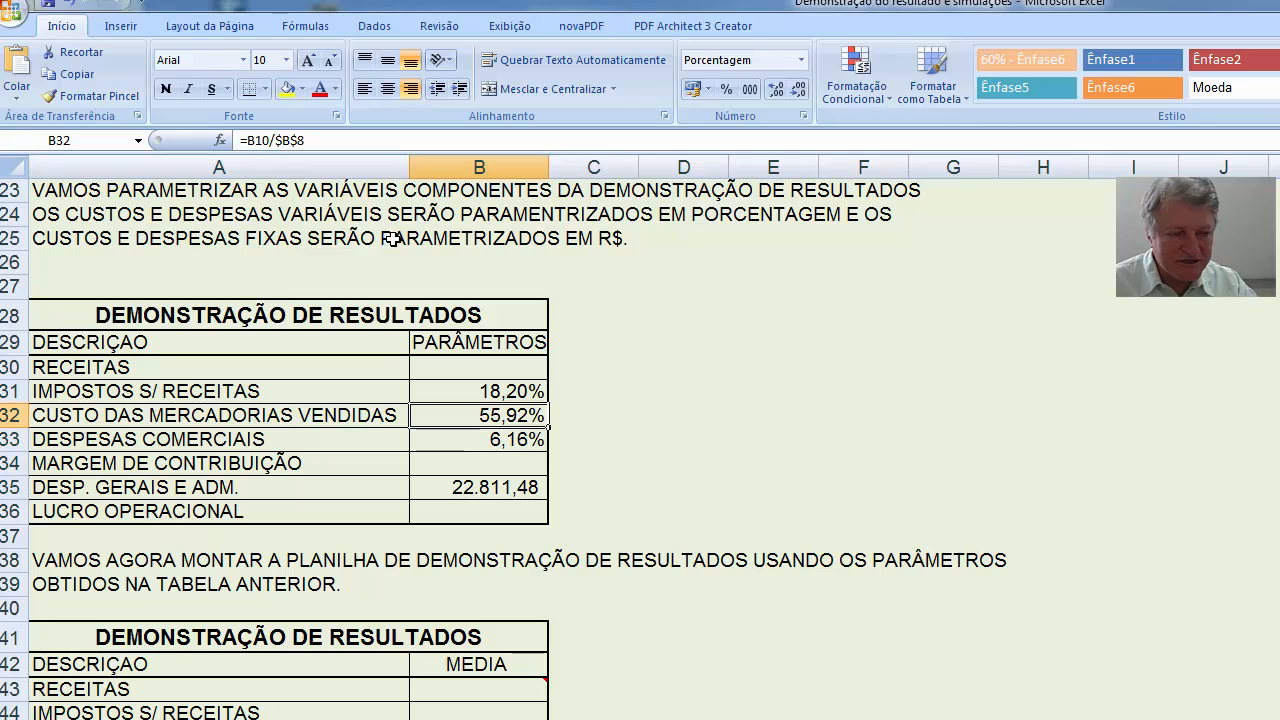
click(512, 443)
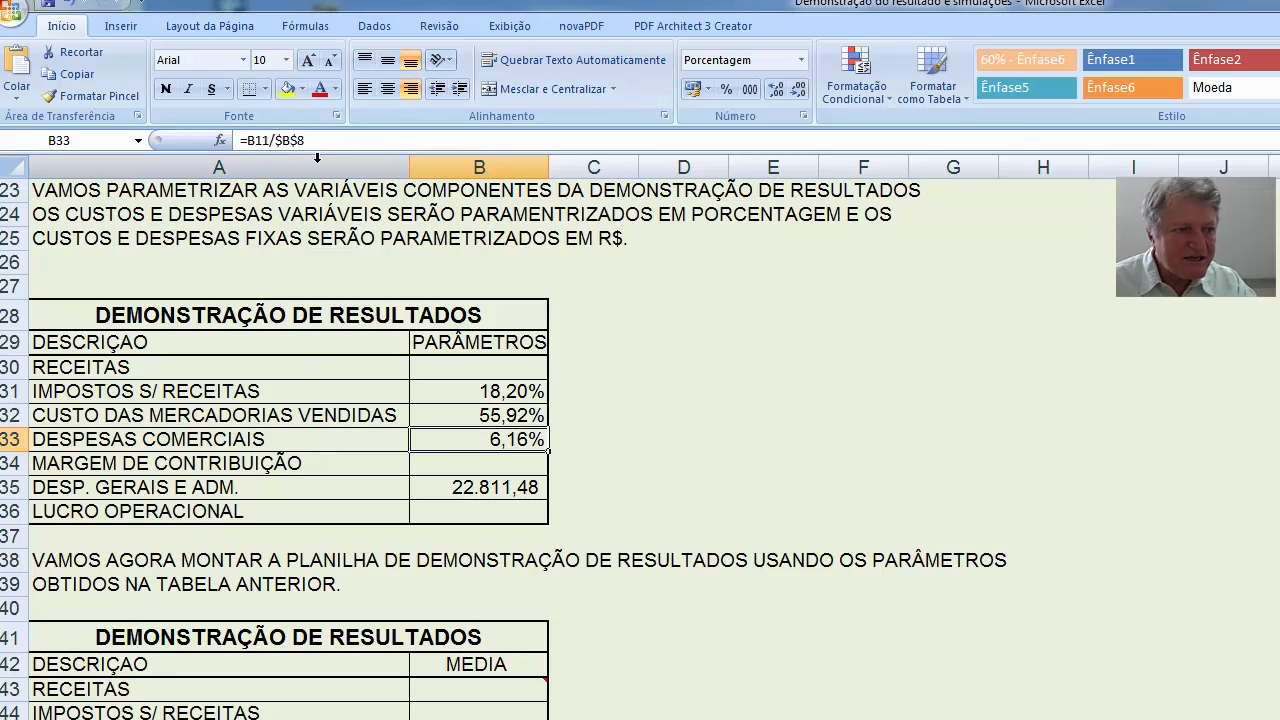
click(496, 497)
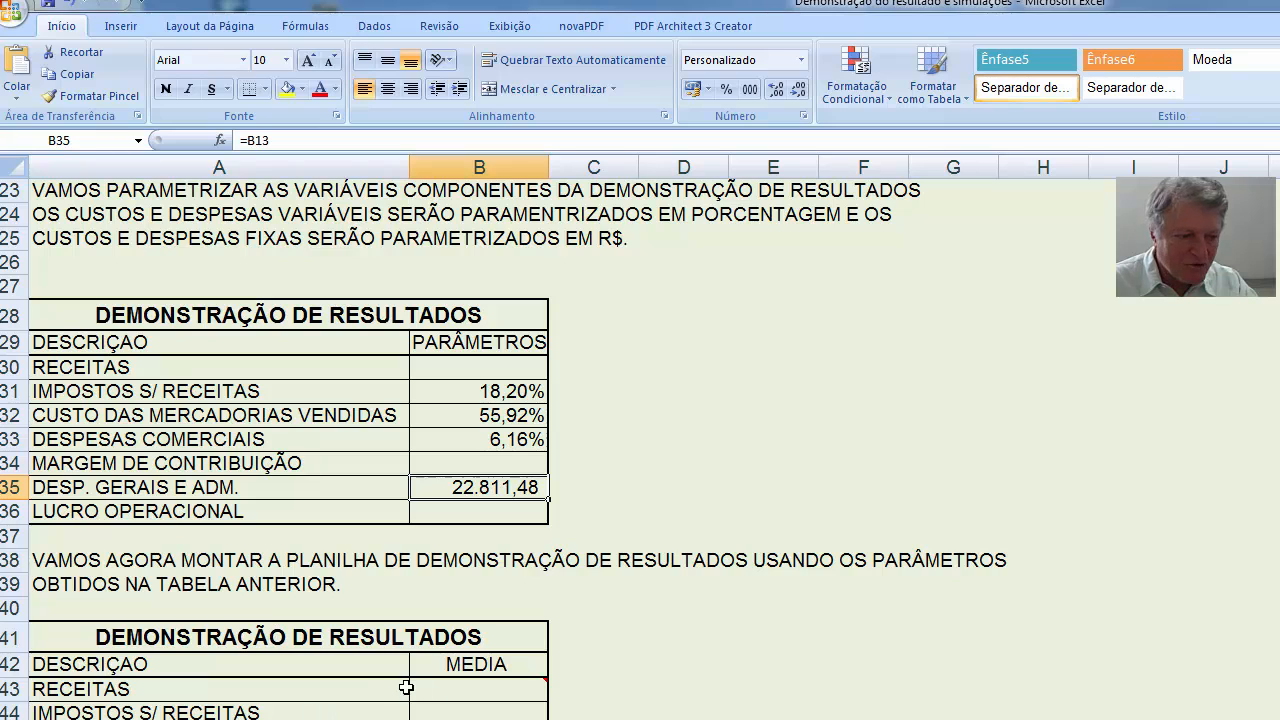
Check the note on cell B43 and the average revenue in the first table, and enter 202532,67 as RECEITAS in B43.
scroll(368, 672, down, 2)
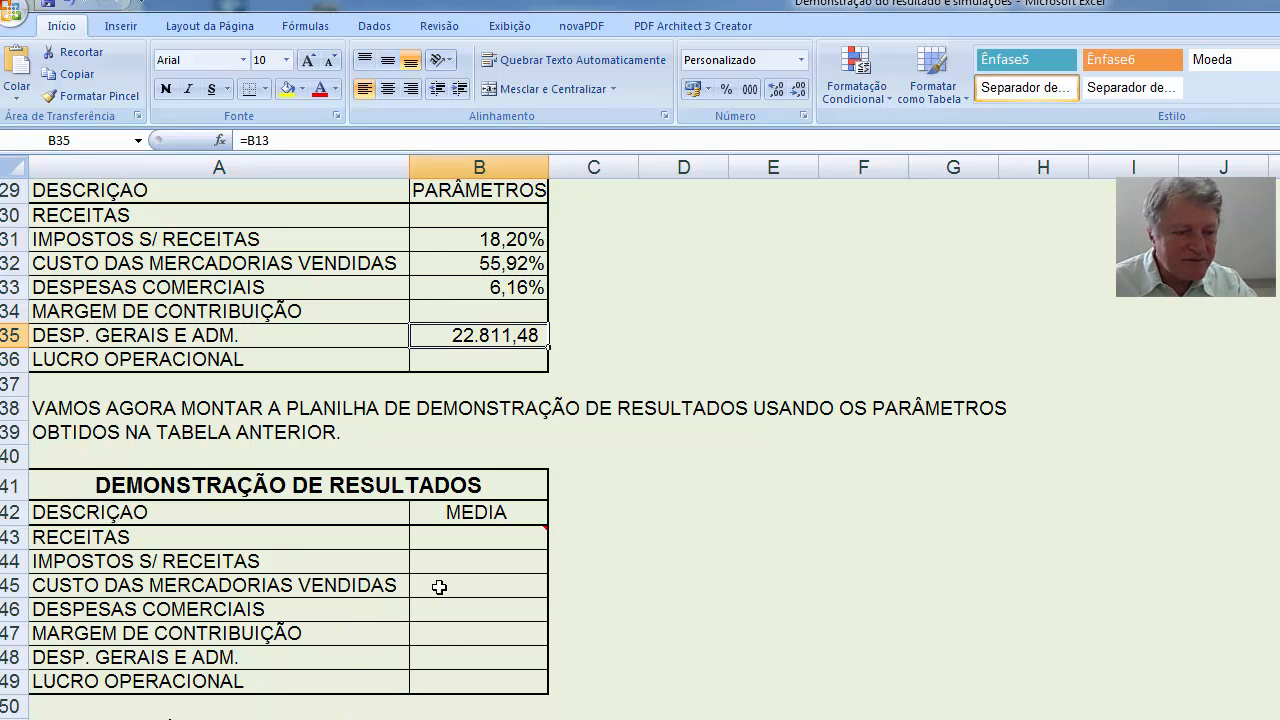
mouse_move(478, 540)
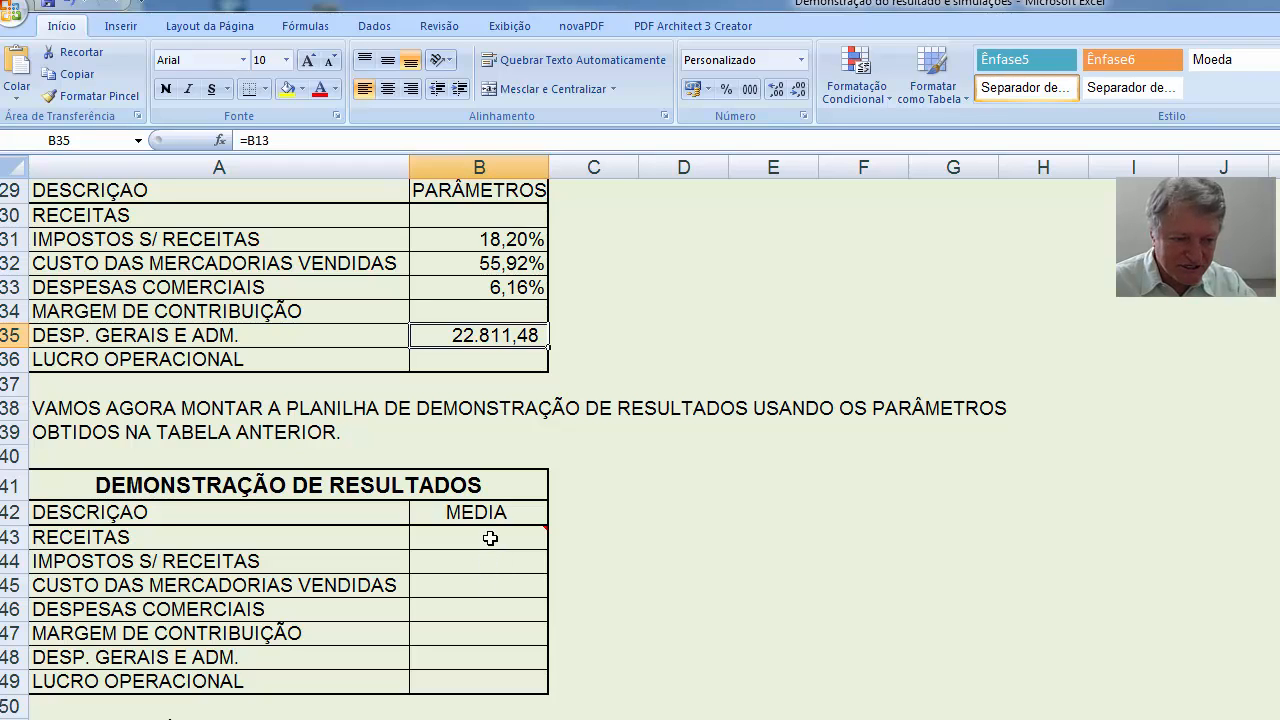
mouse_move(490, 538)
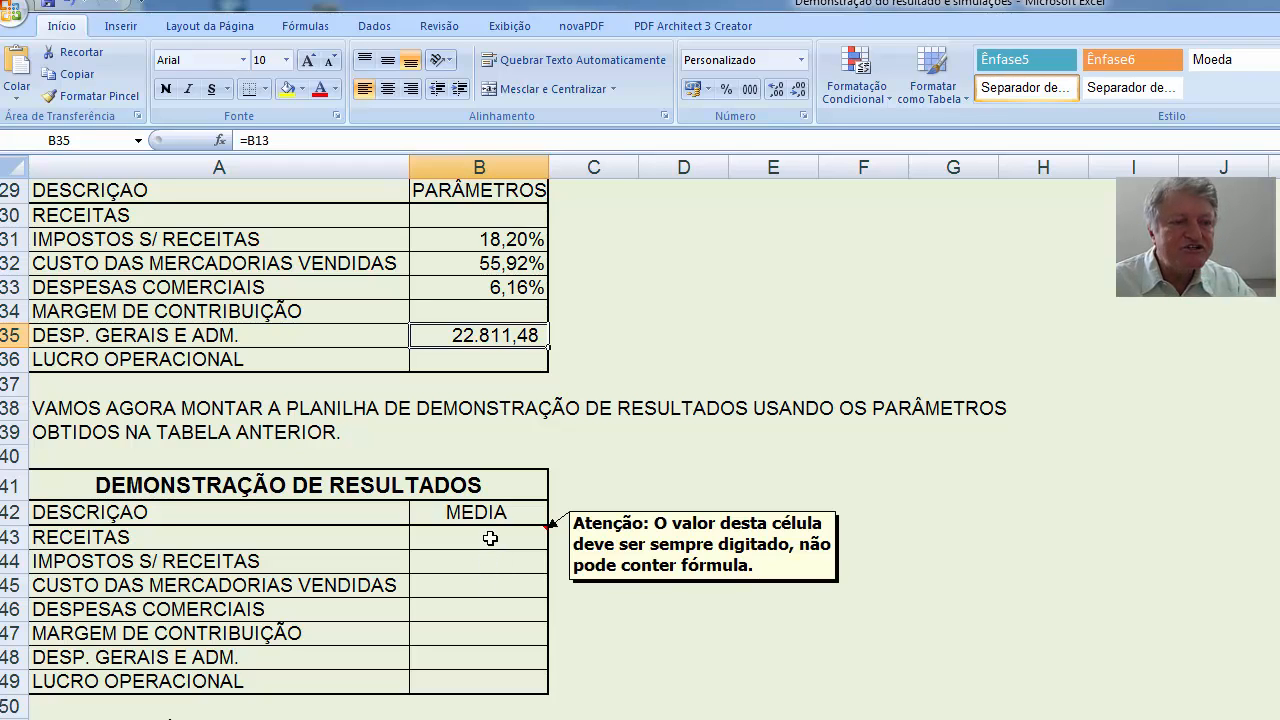
scroll(490, 538, up, 9)
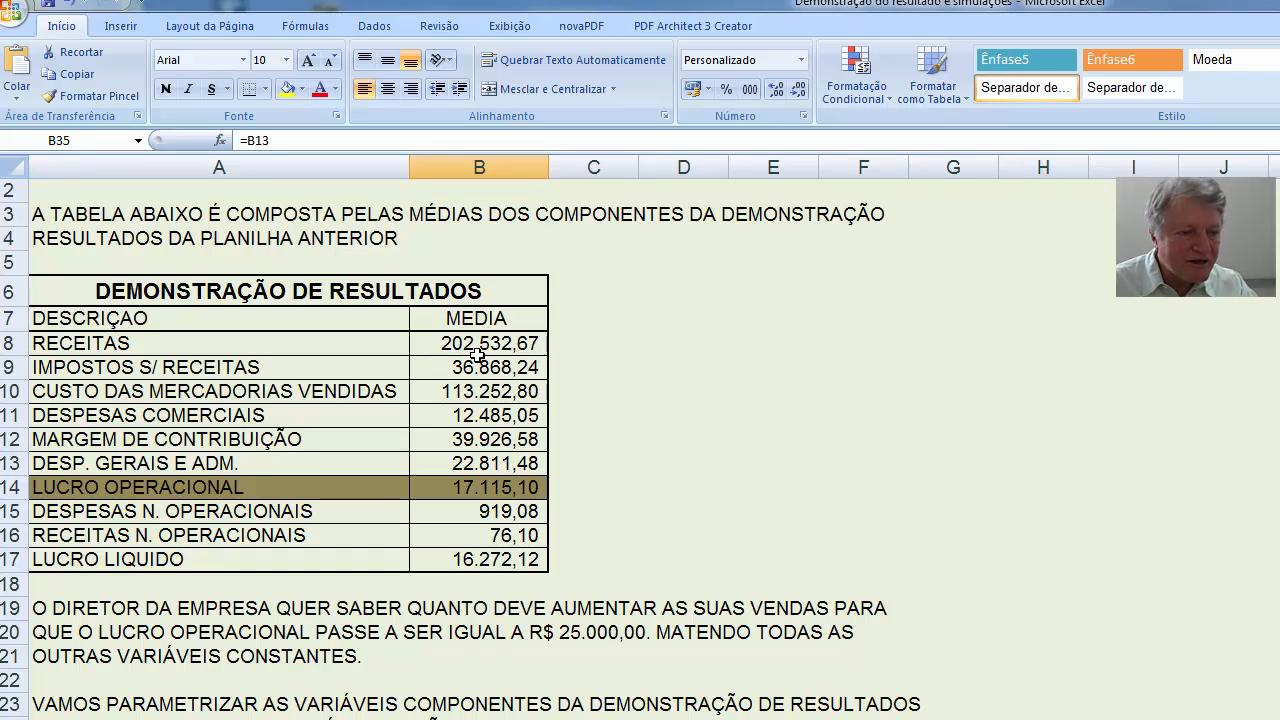
scroll(496, 360, down, 7)
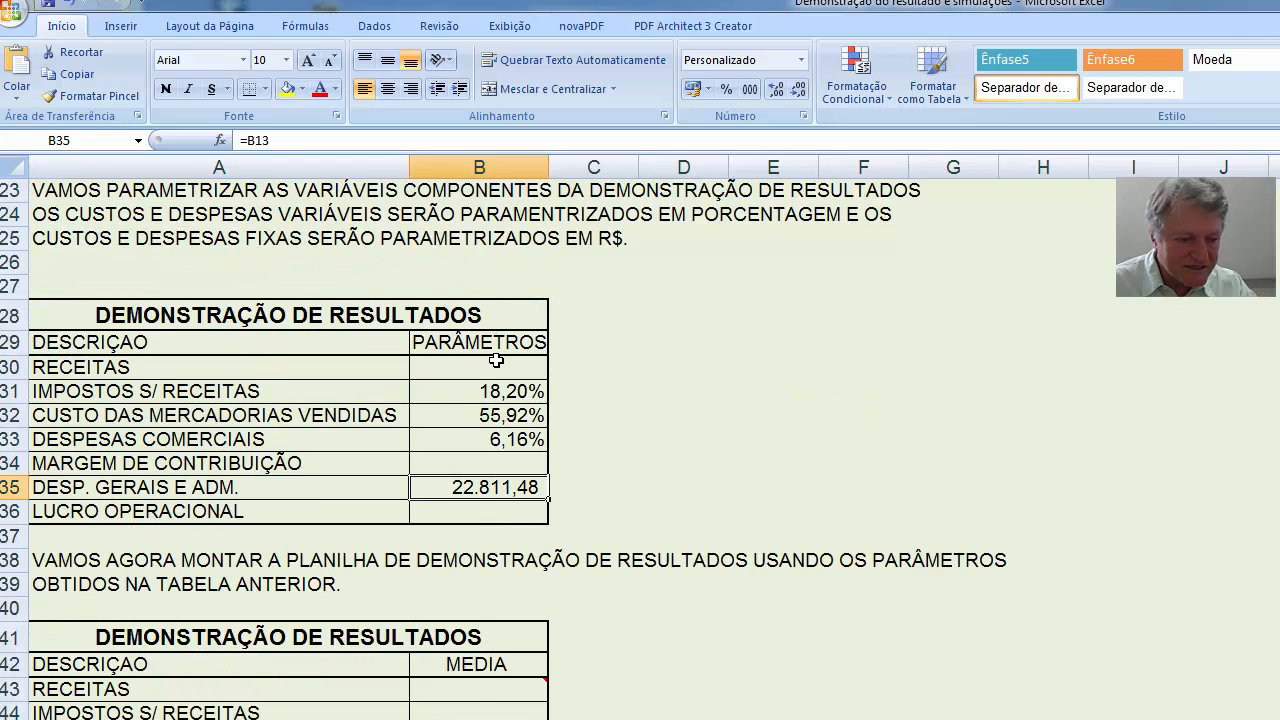
click(478, 689)
text(202)
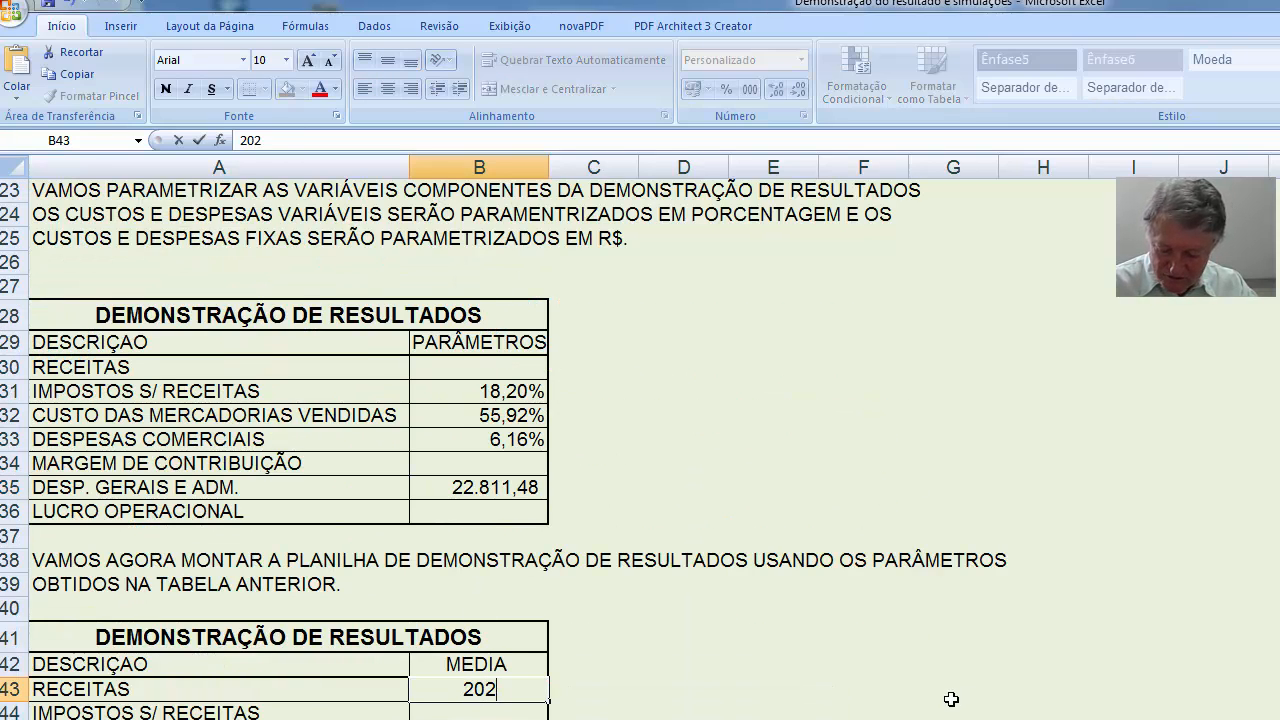
text(532,67)
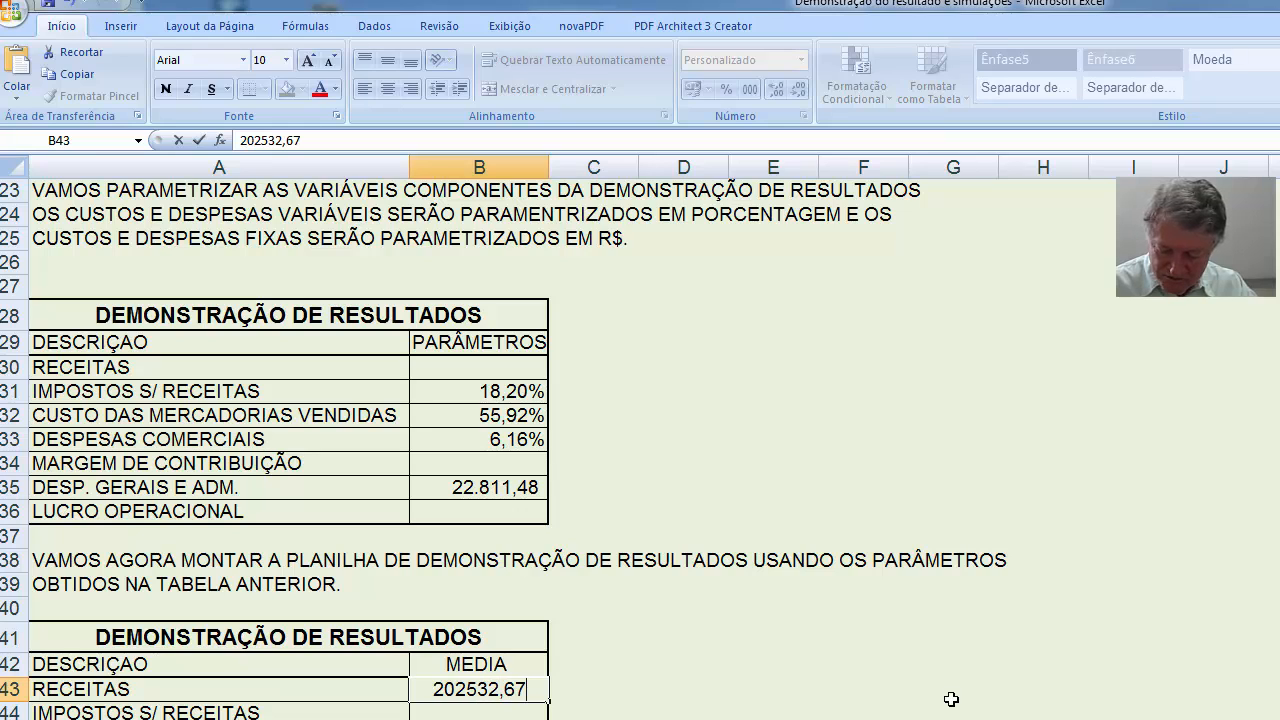
key(Return)
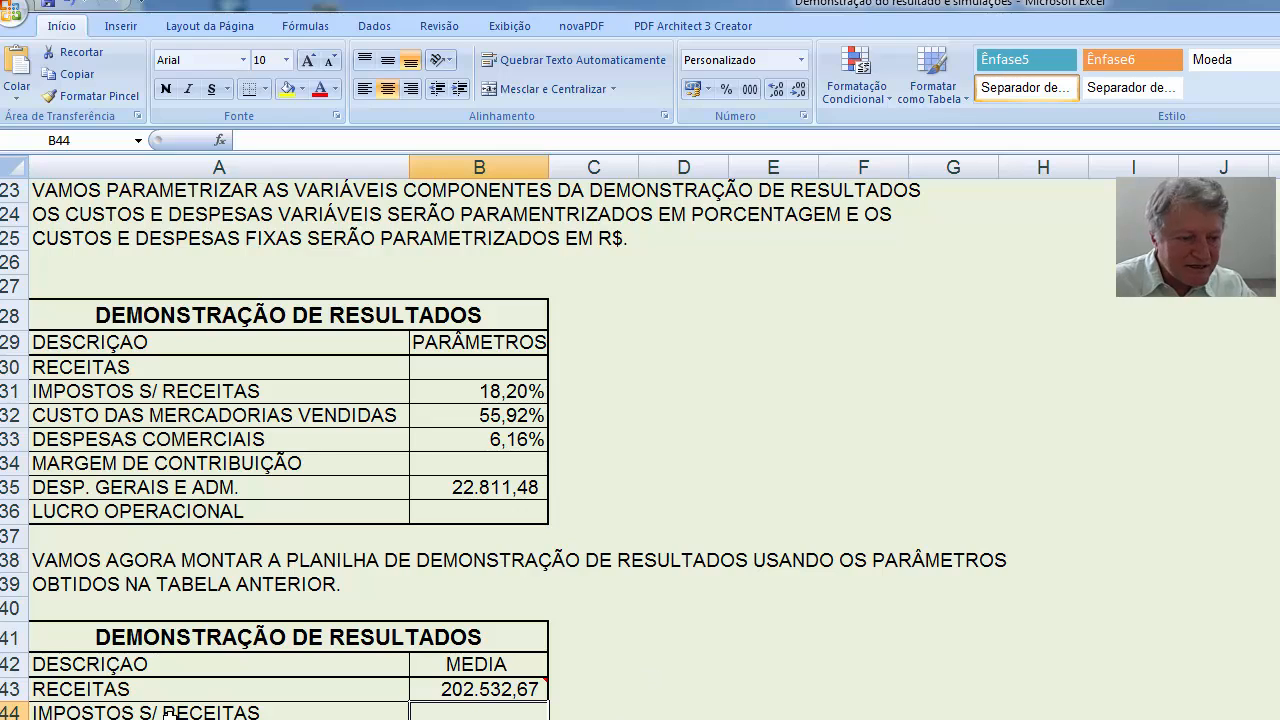
Calculate IMPOSTOS S/ RECEITAS in B44 with the formula =B43*B31.
text(=)
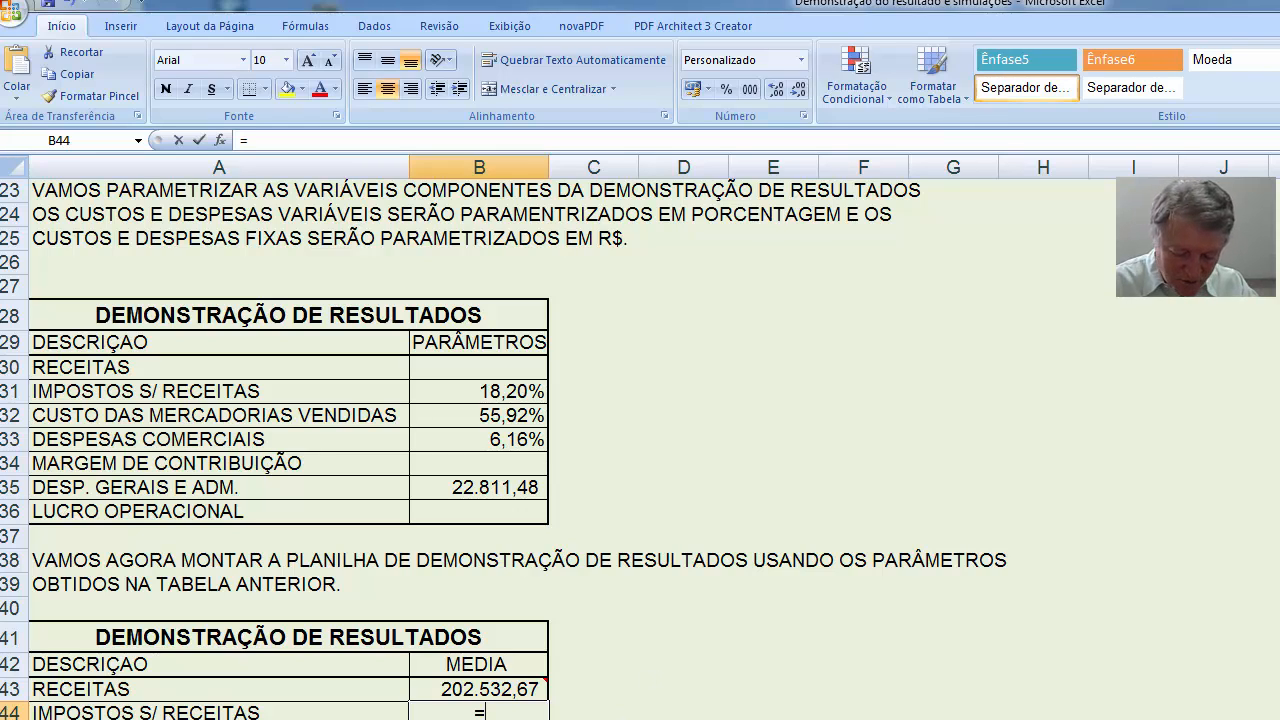
click(467, 689)
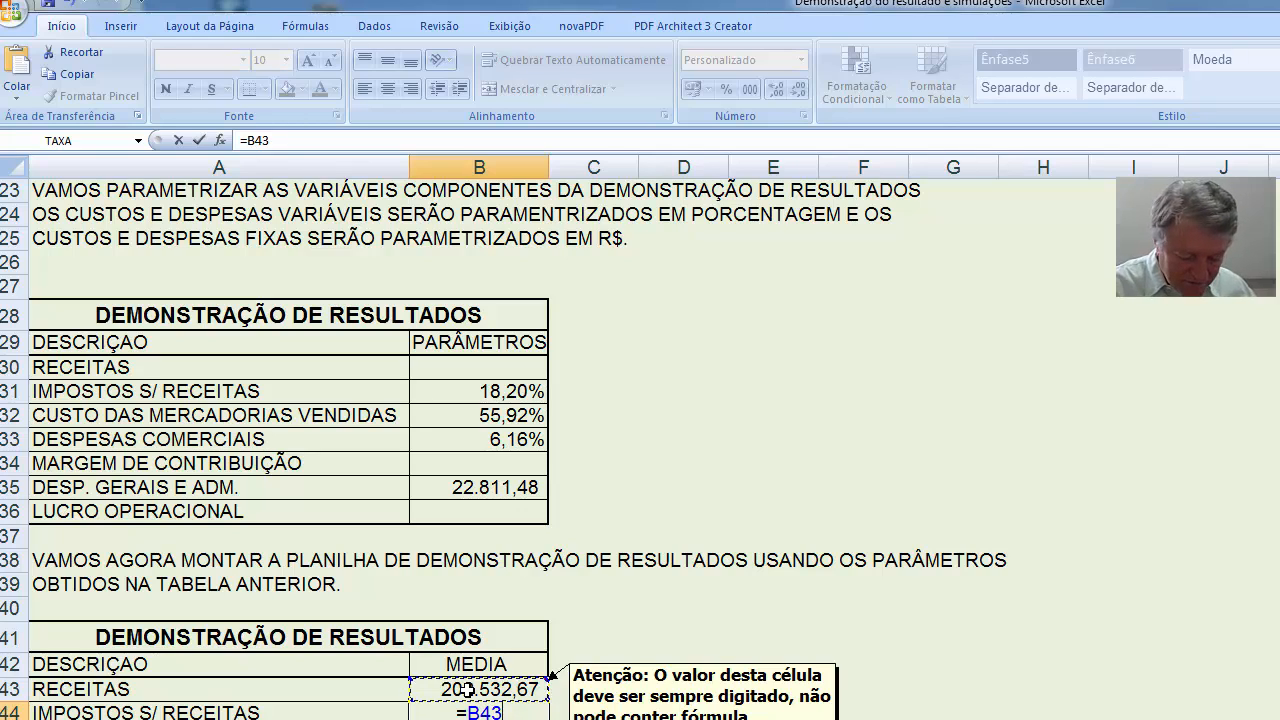
text(*)
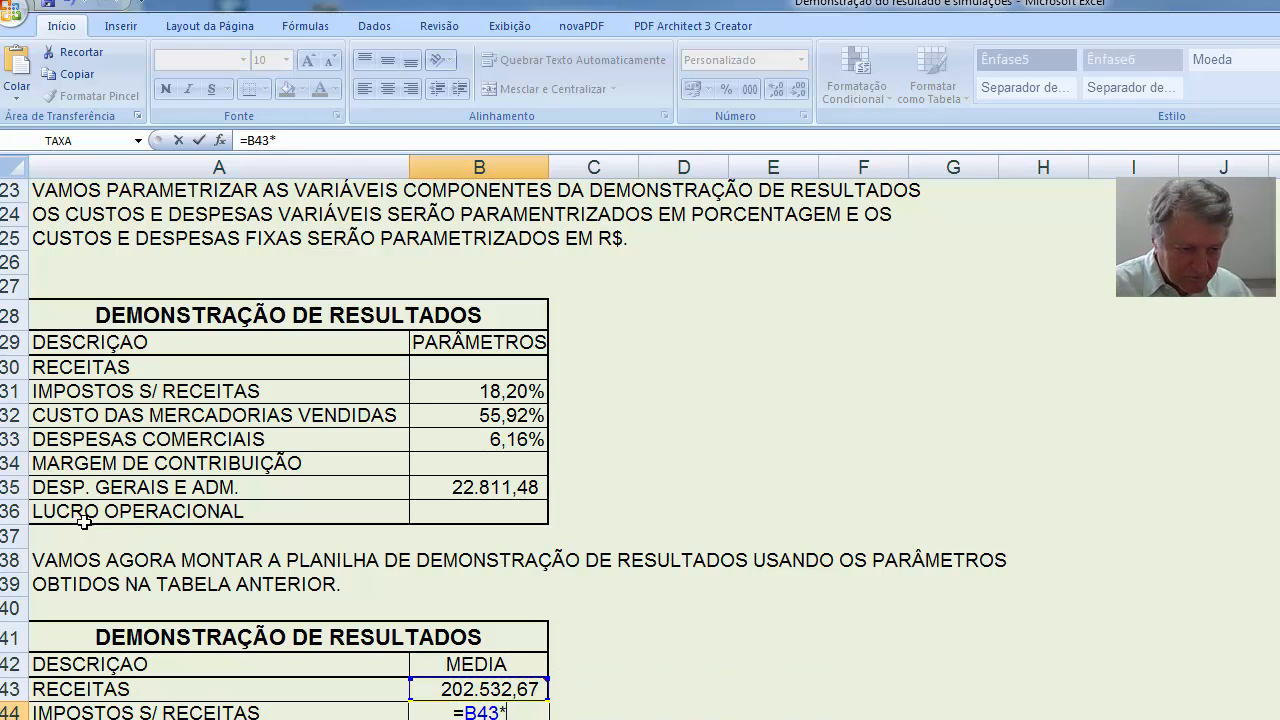
click(515, 391)
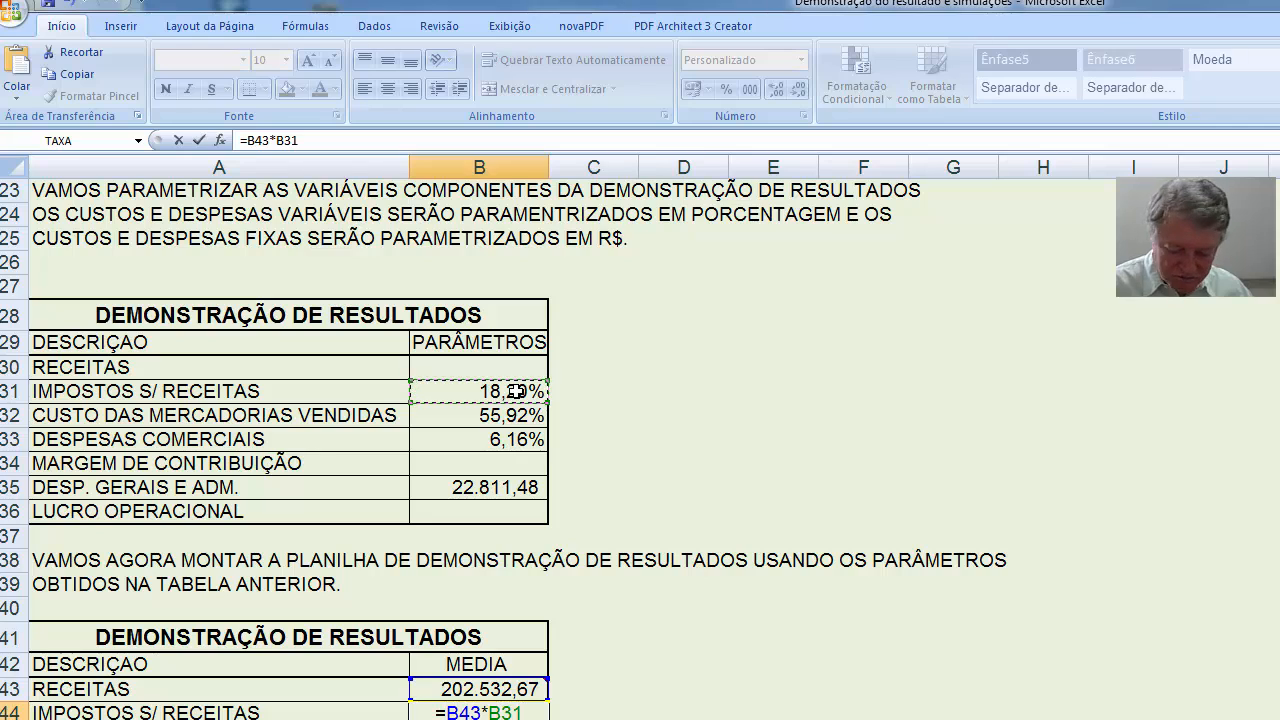
key(Return)
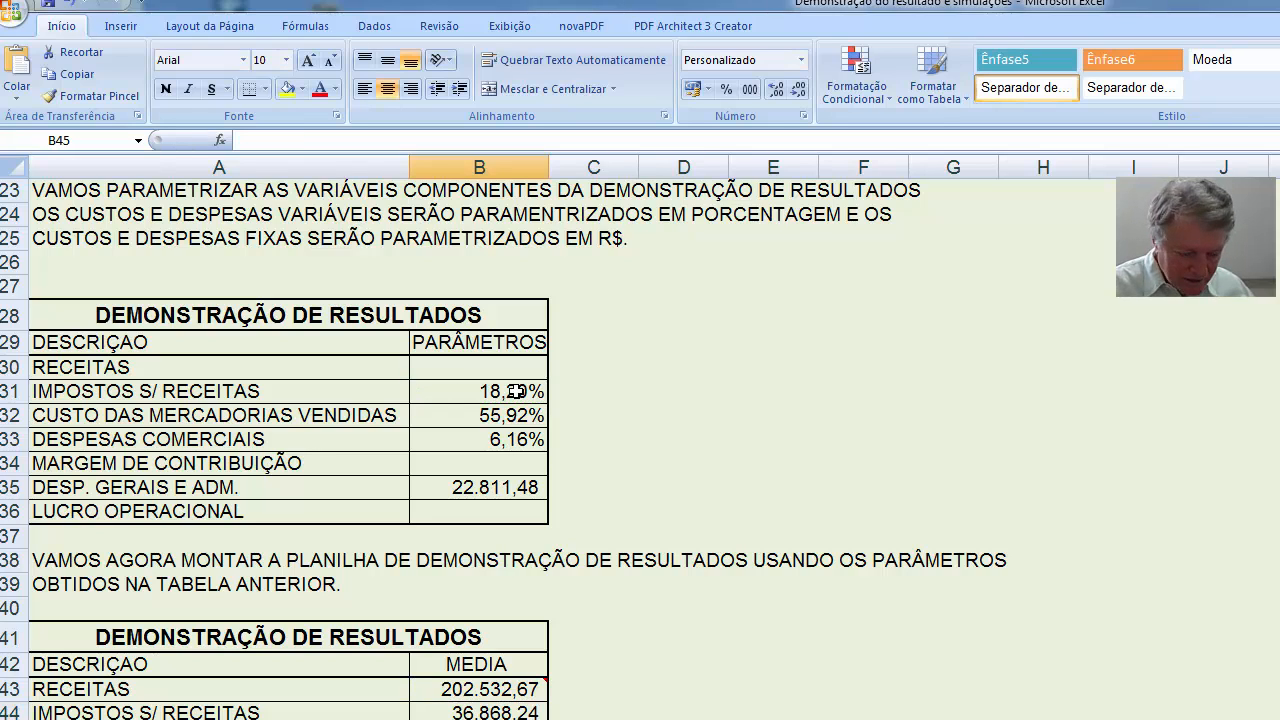
Calculate CUSTO DAS MERCADORIAS VENDIDAS in B45 with the formula =B43*B32.
text(=)
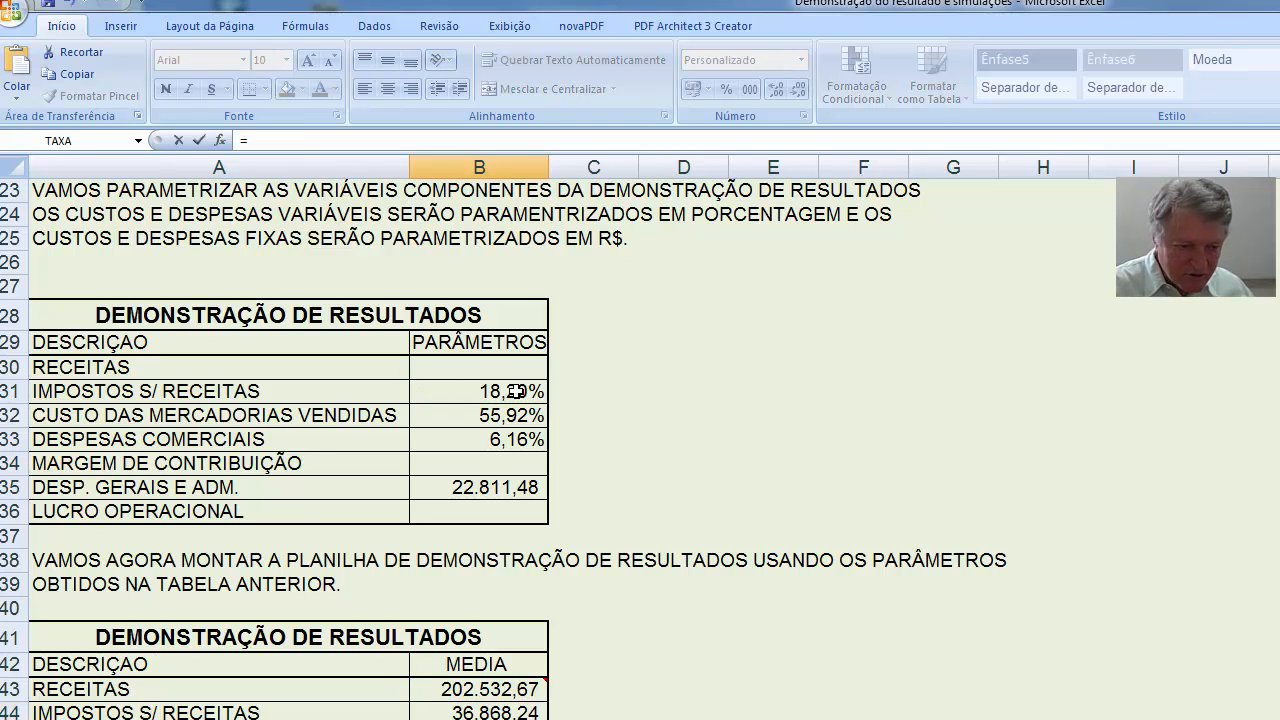
click(480, 690)
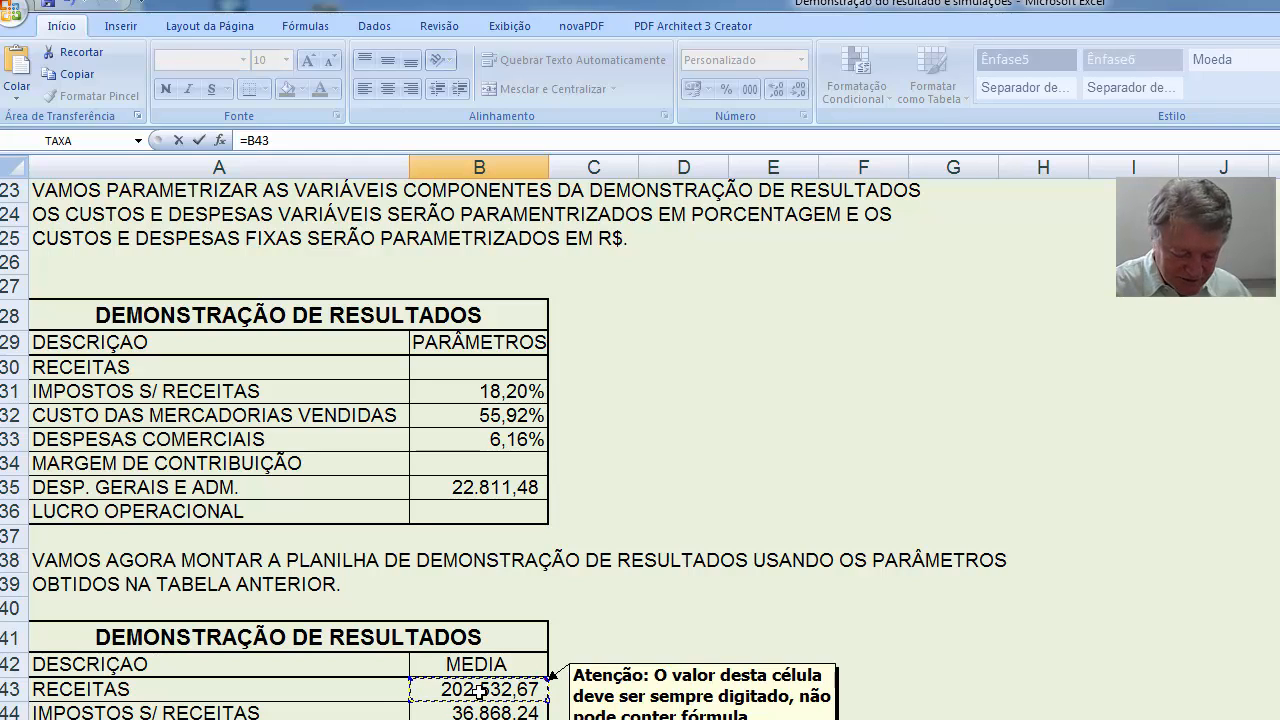
text(*)
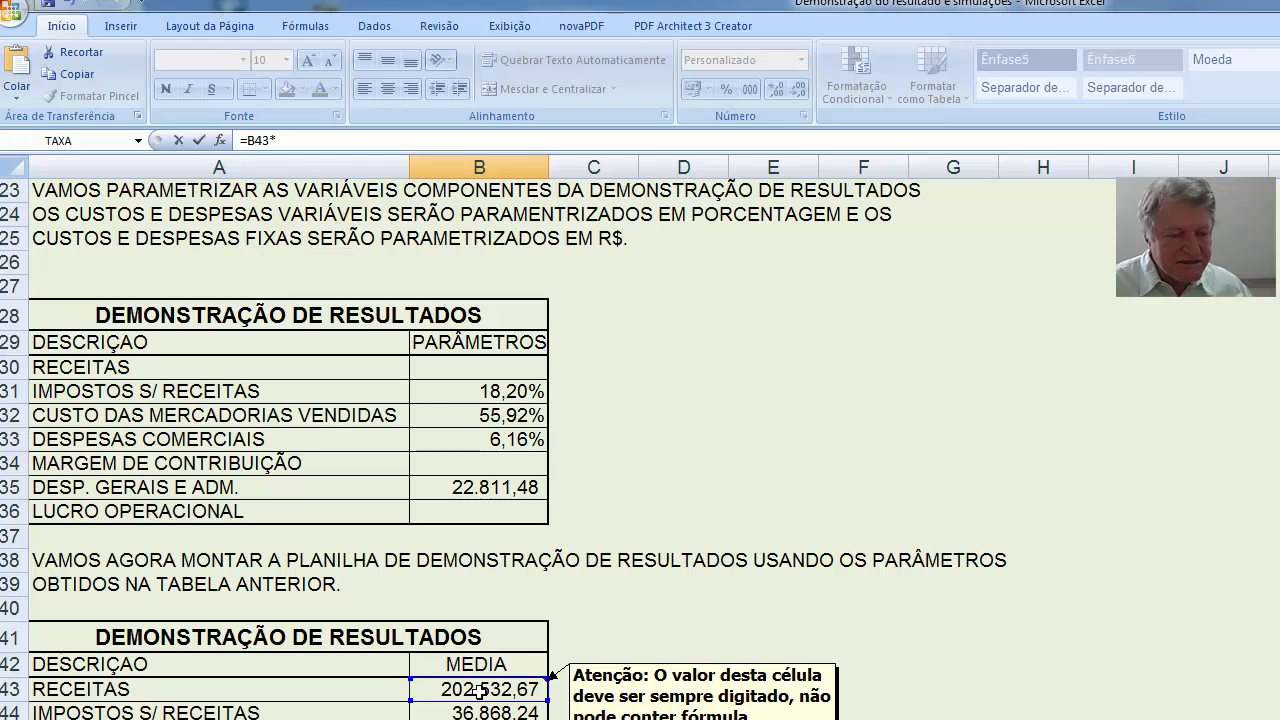
click(497, 420)
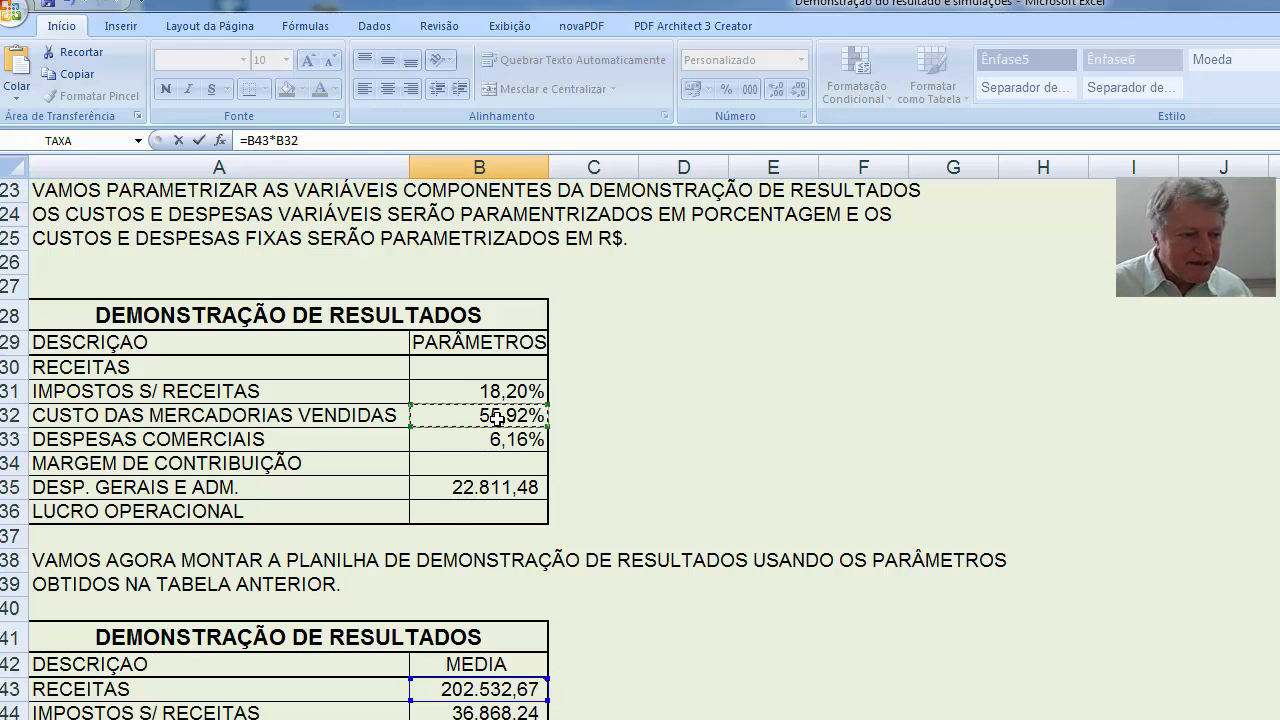
key(Return)
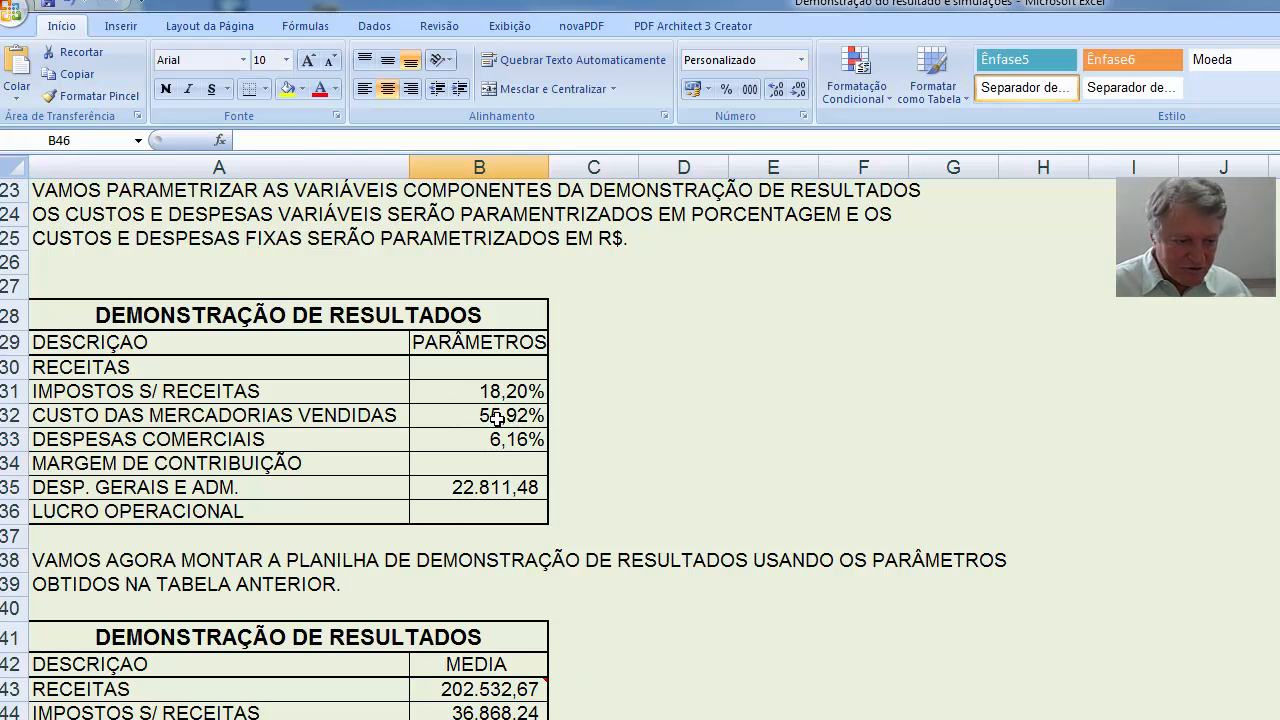
Calculate DESPESAS COMERCIAIS in B46 with the formula =B43*B33.
text(=)
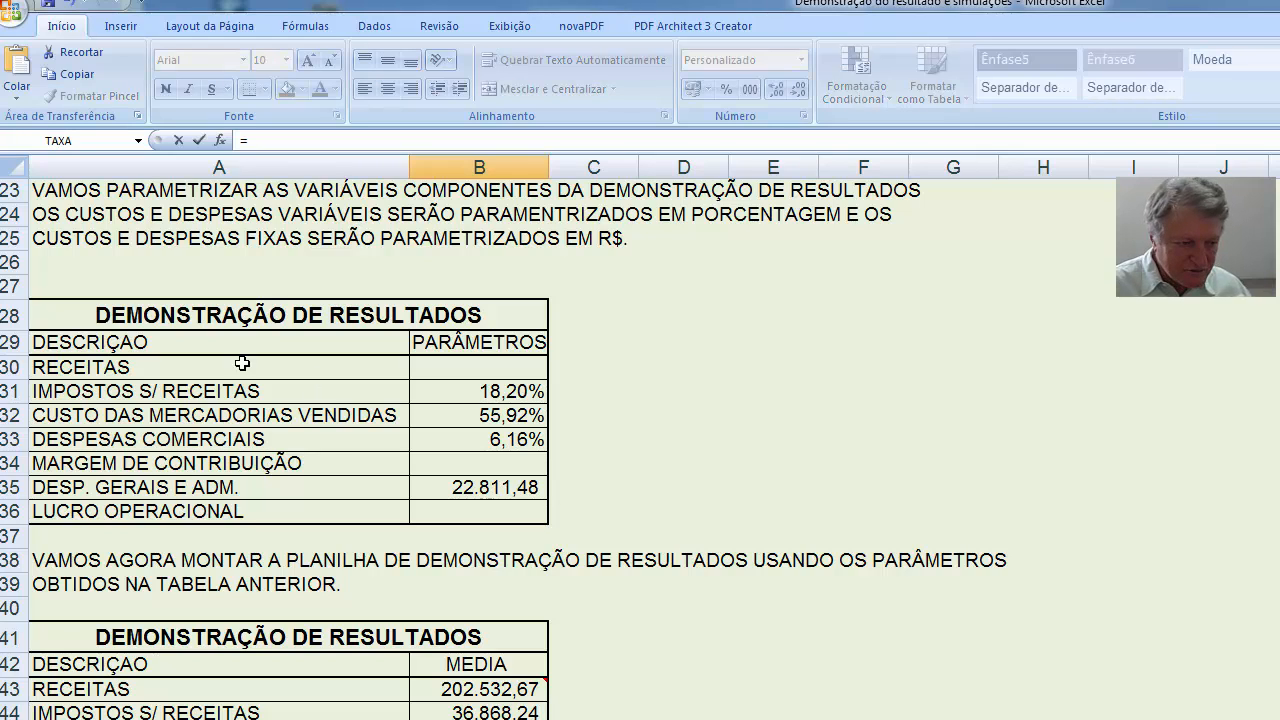
click(481, 690)
text(*)
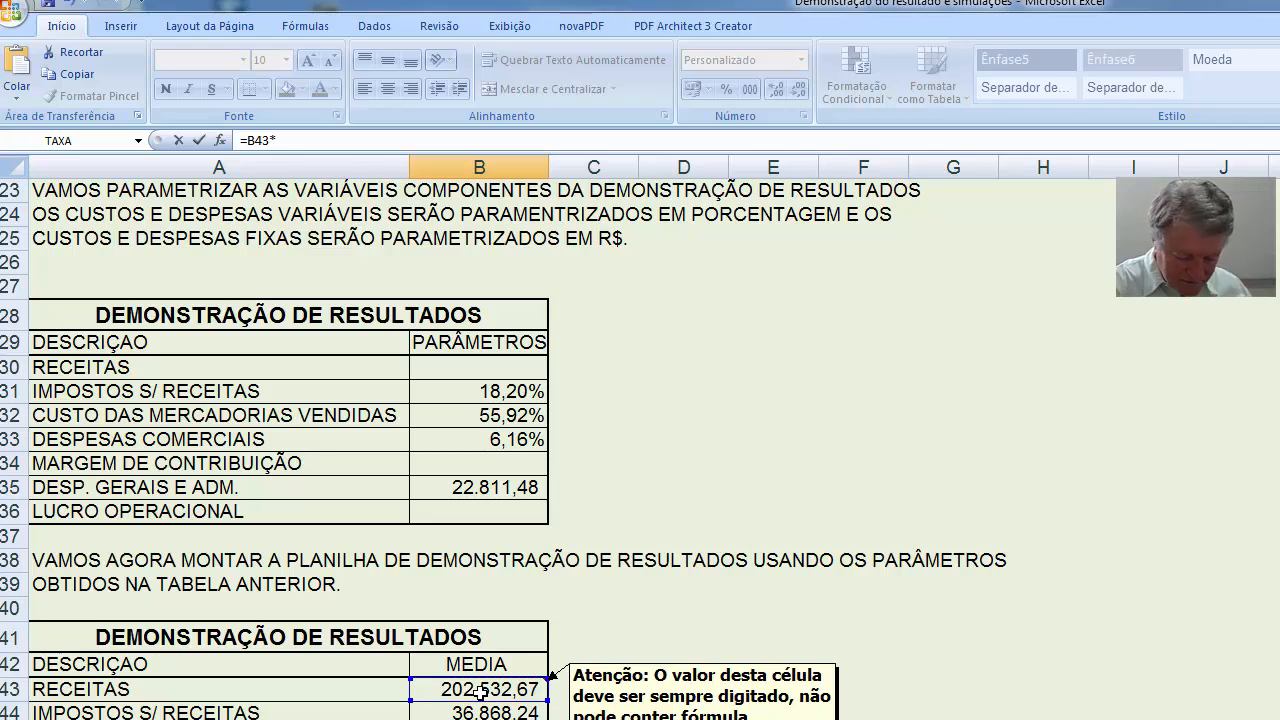
click(461, 437)
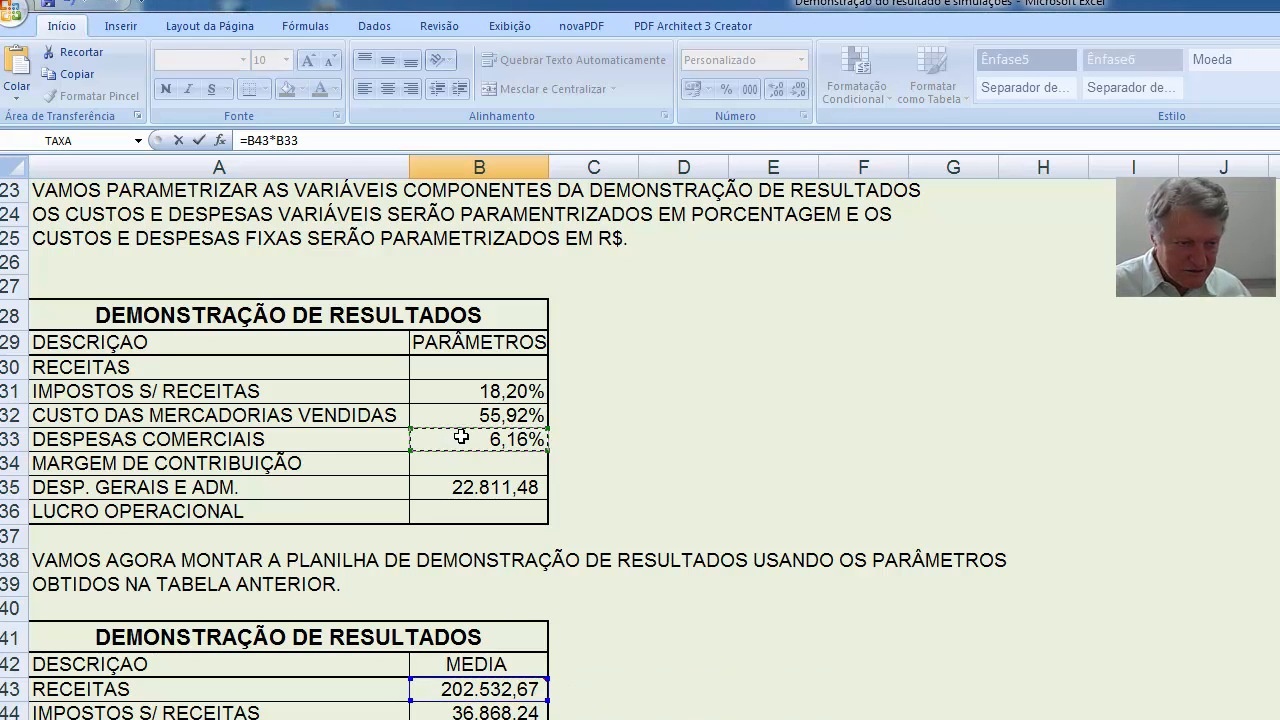
key(Return)
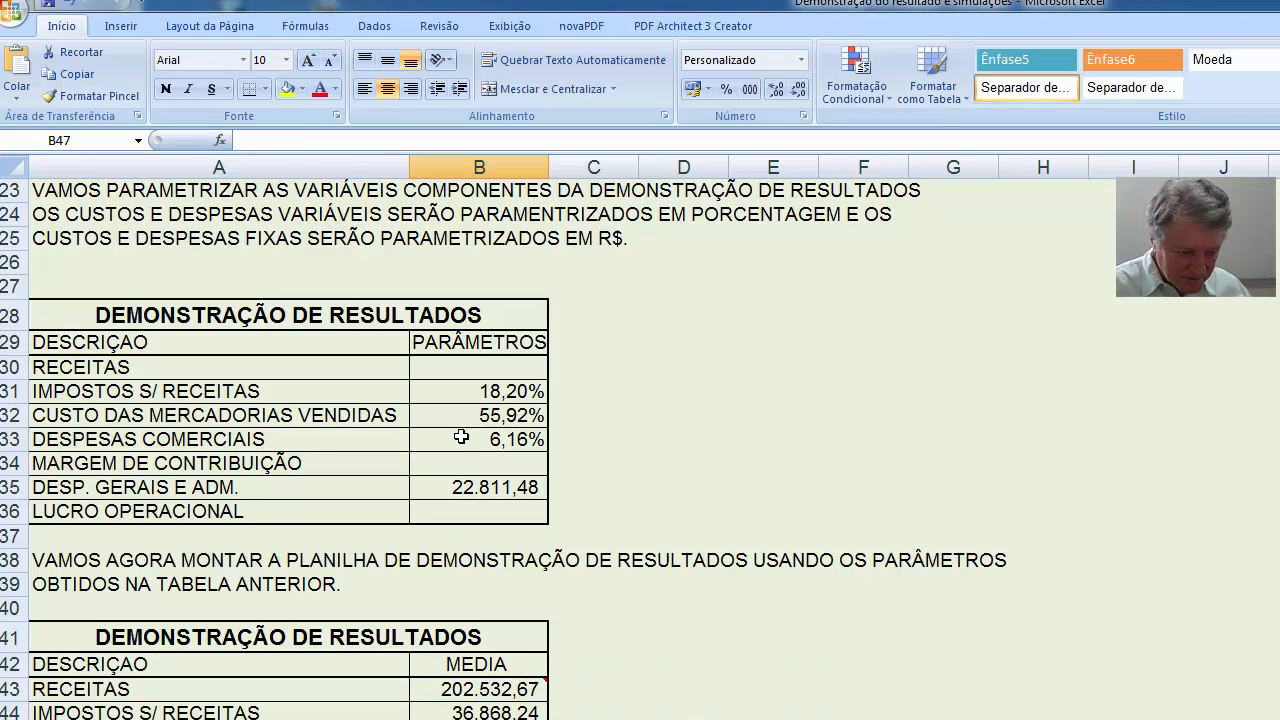
Calculate MARGEM DE CONTRIBUIÇÃO in B47 by subtracting taxes and variable costs from revenue with =B43-B44-B45-B46.
text(=)
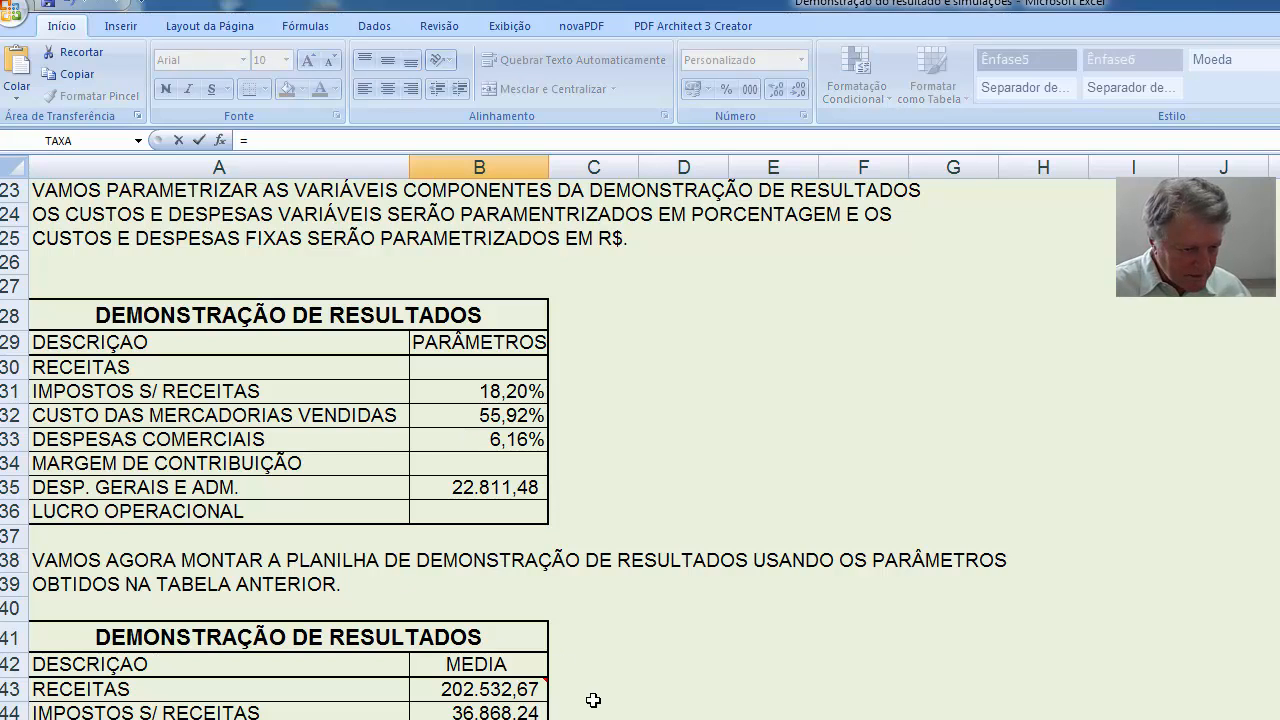
click(528, 690)
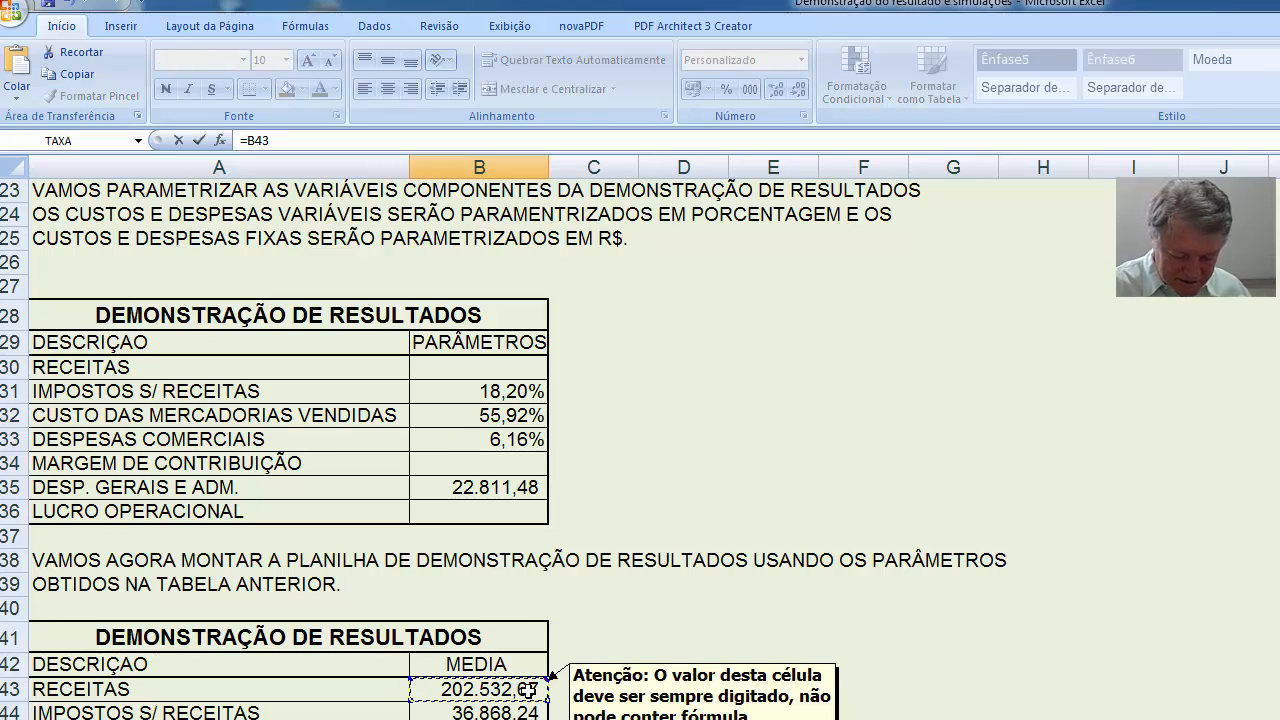
text(-)
click(489, 712)
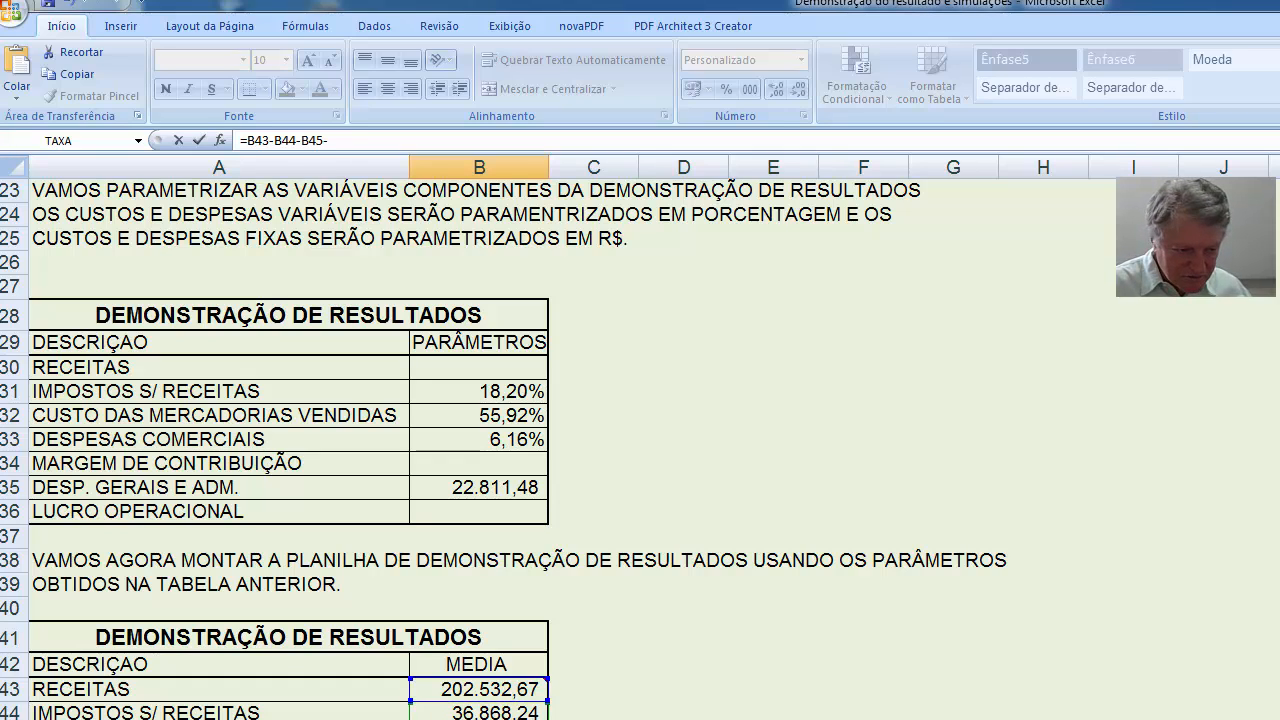
text(B46)
key(Return)
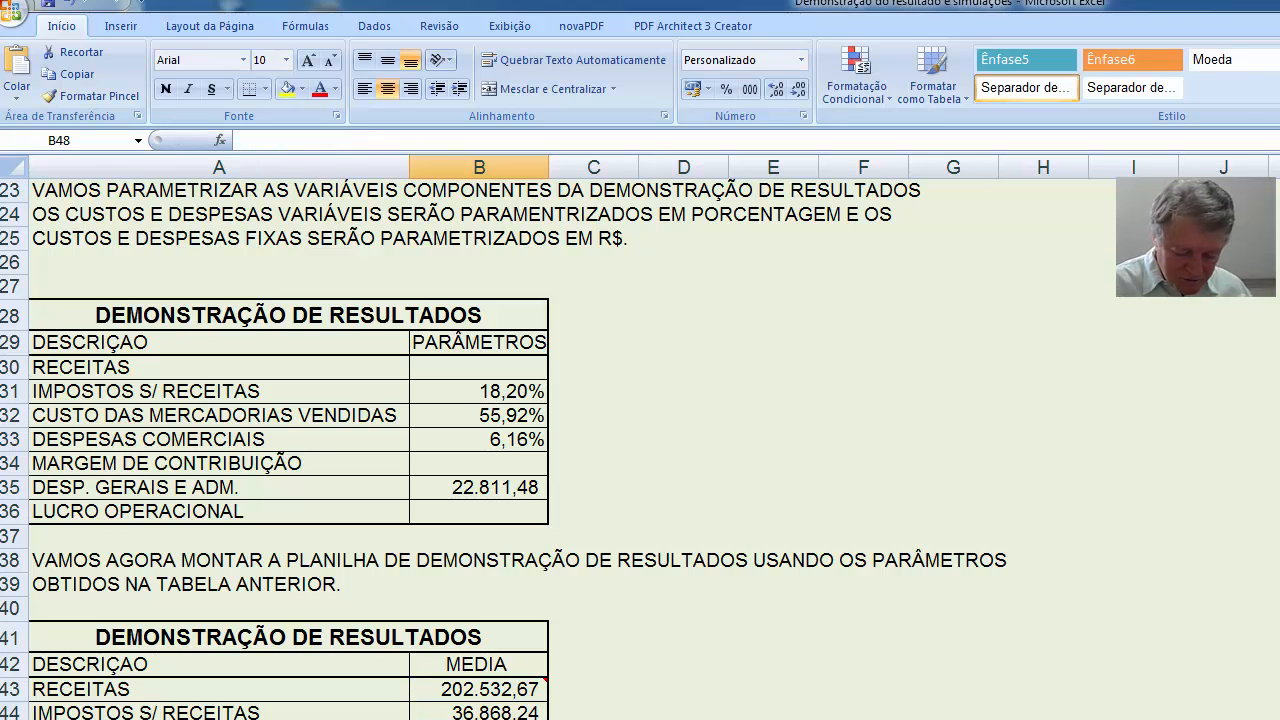
Link DESP. GERAIS E ADM. in B48 to the fixed expense parameter with =B35.
text(=)
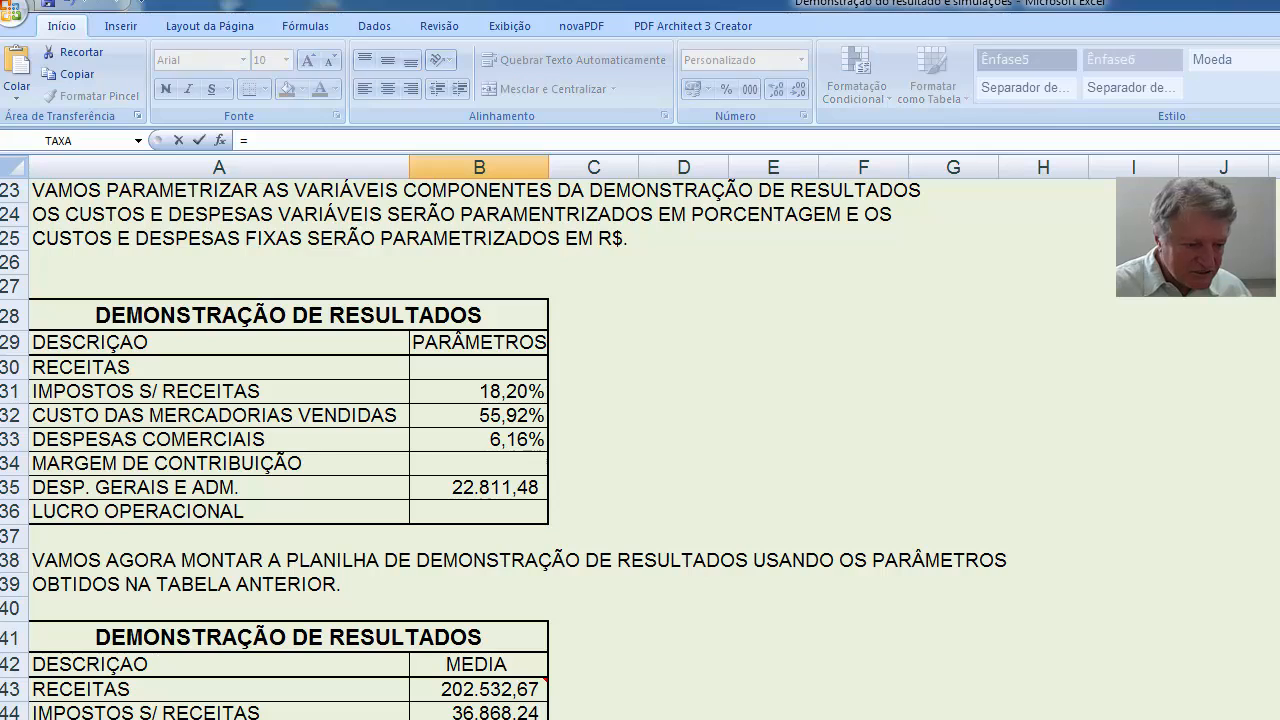
click(512, 490)
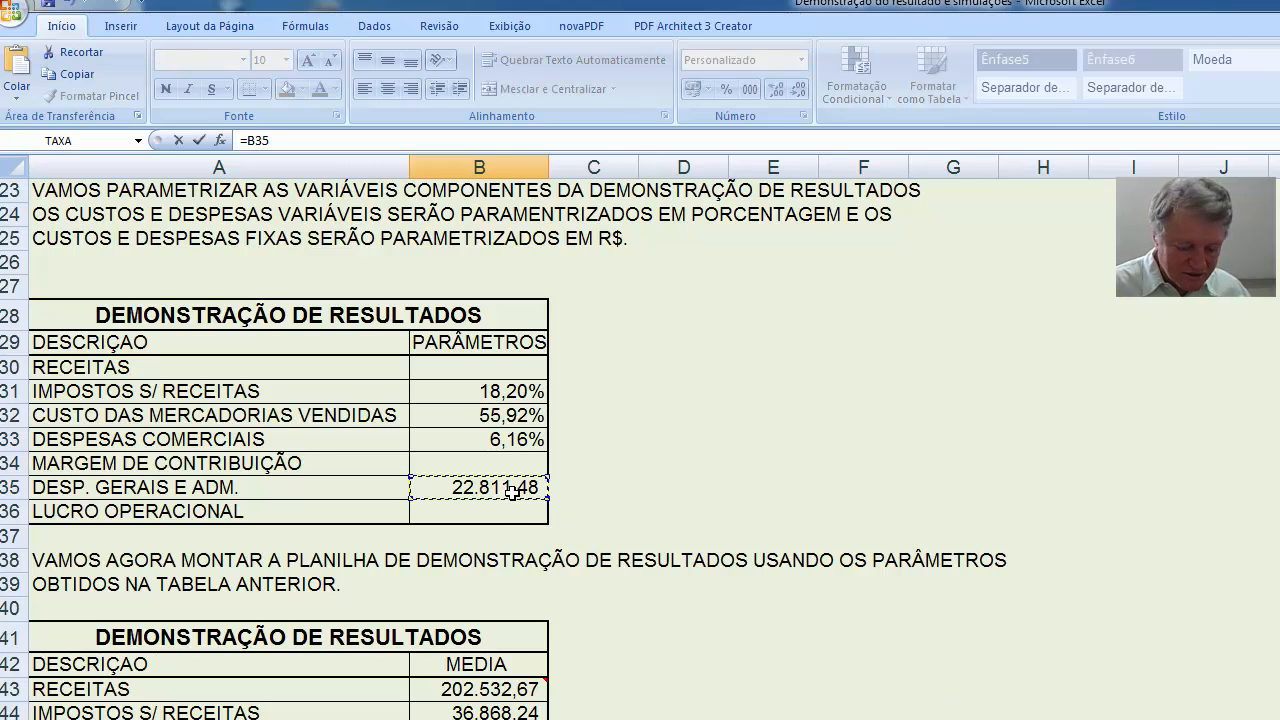
key(Return)
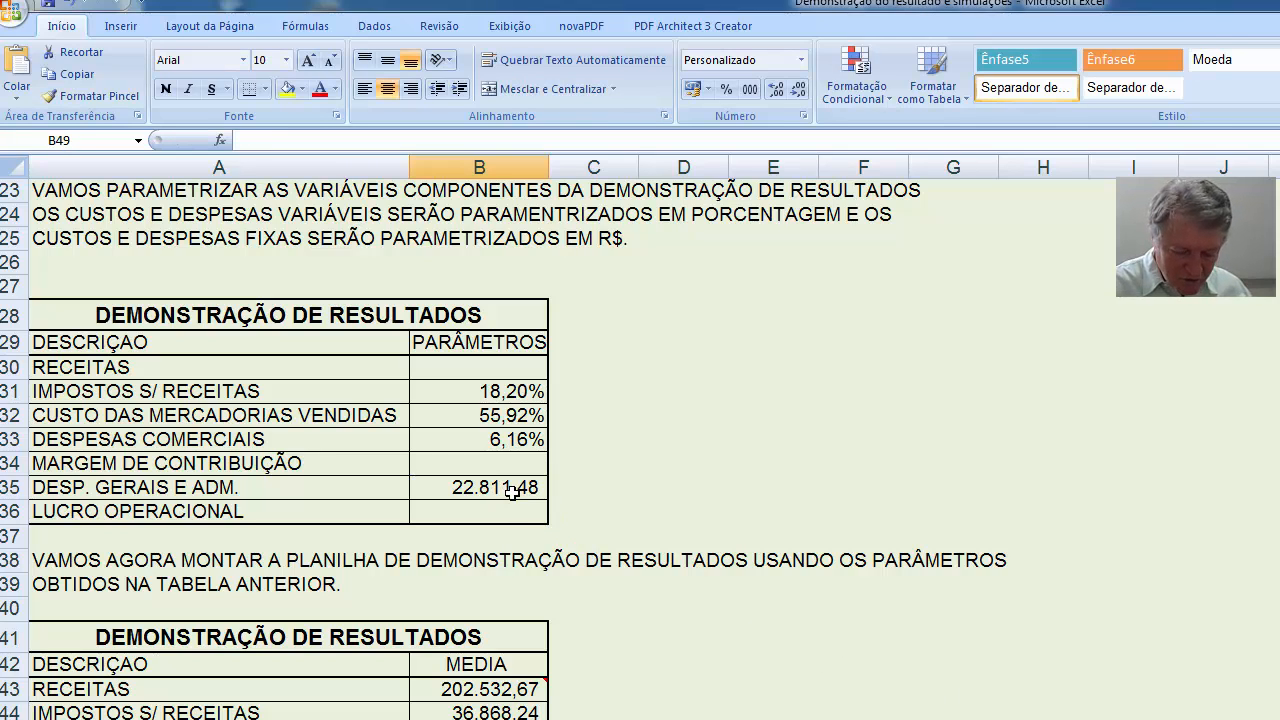
Calculate LUCRO OPERACIONAL in B49 by subtracting general expenses from the contribution margin with =B47-B48.
text(+)
key(Escape)
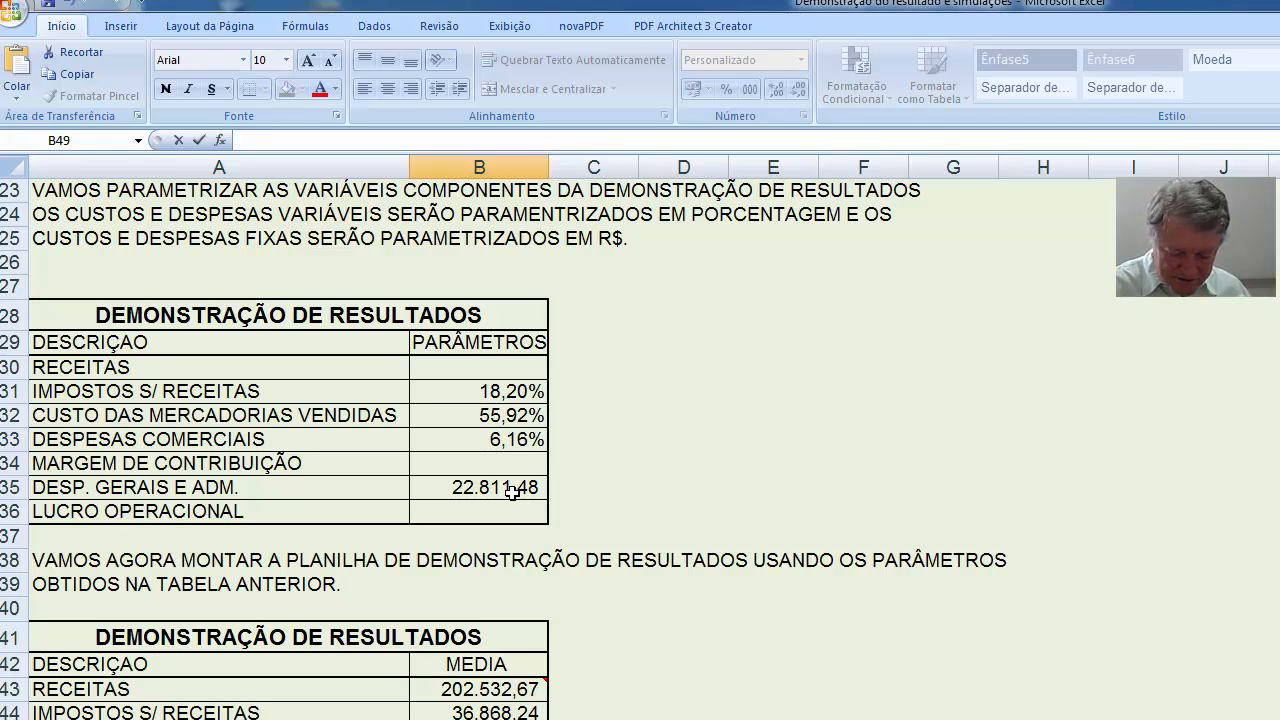
text(=)
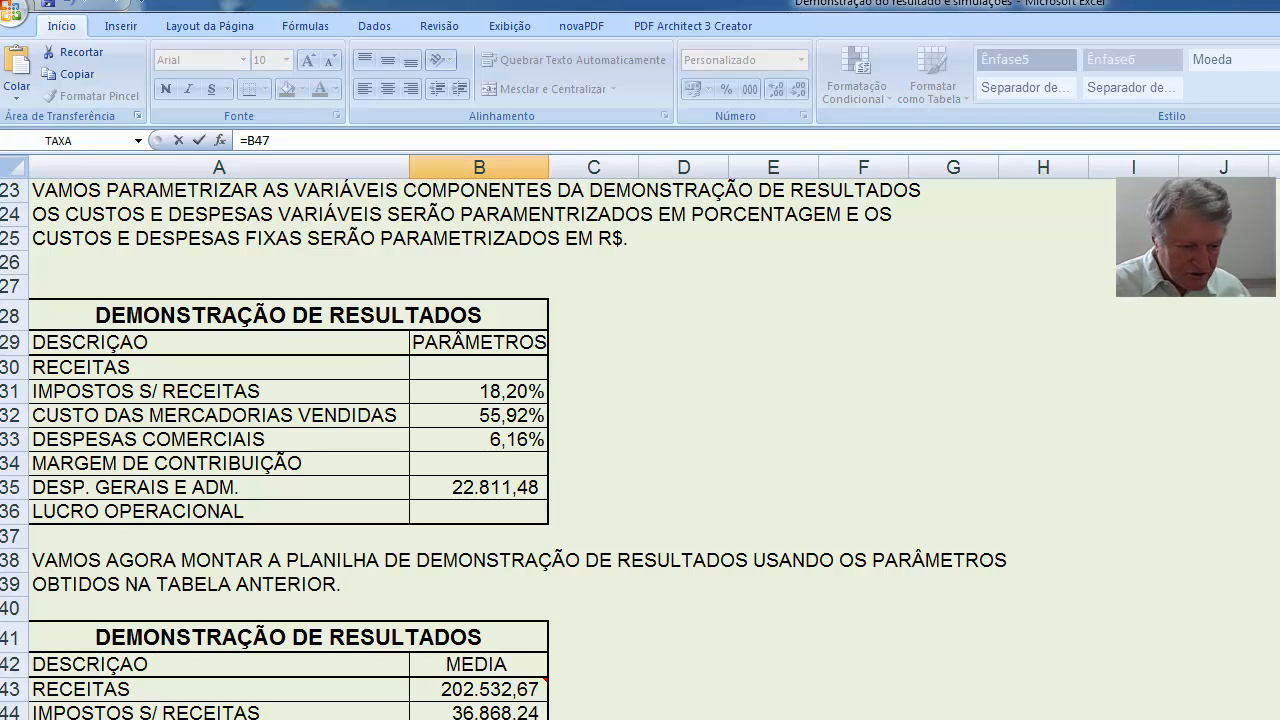
text(B47-)
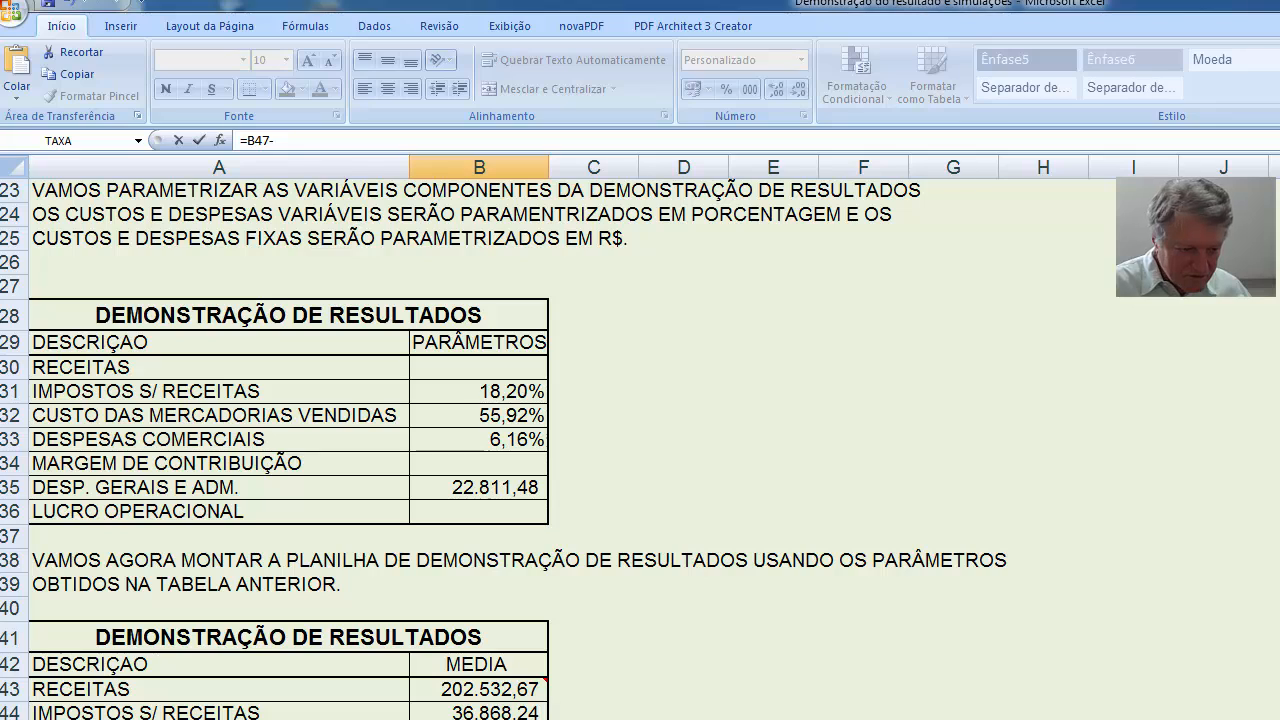
text(B48)
key(Return)
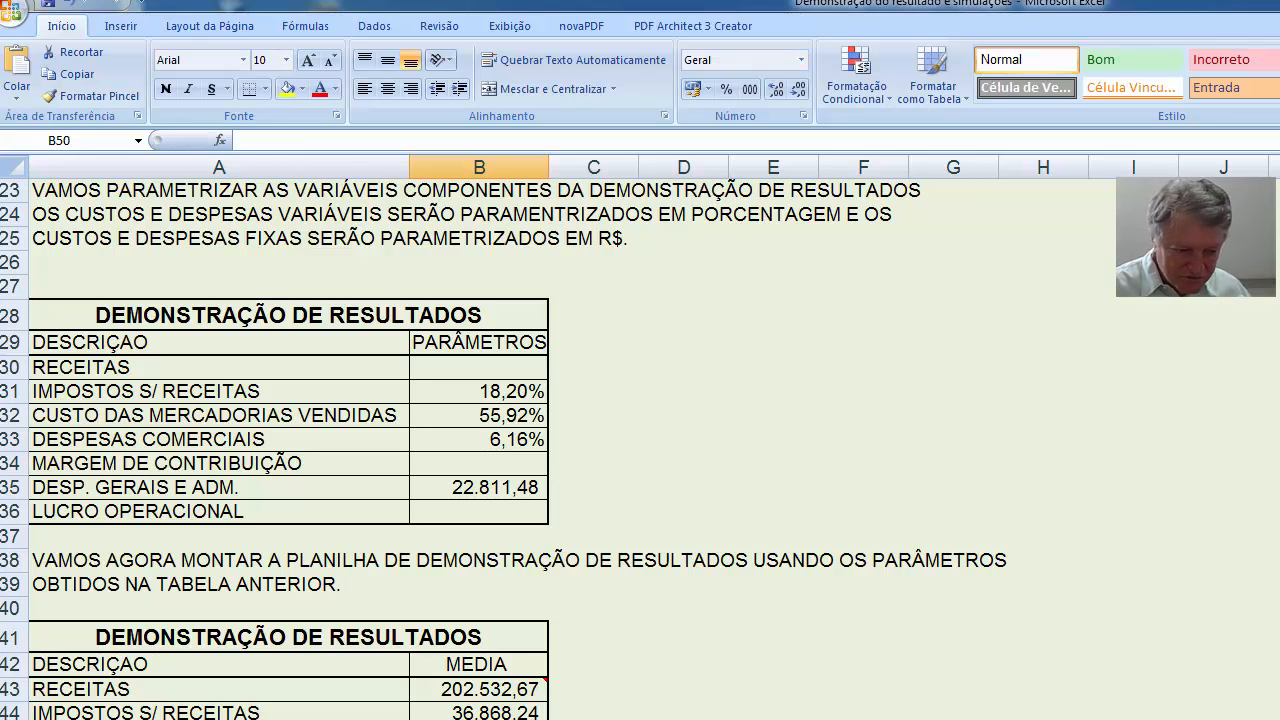
key(Up)
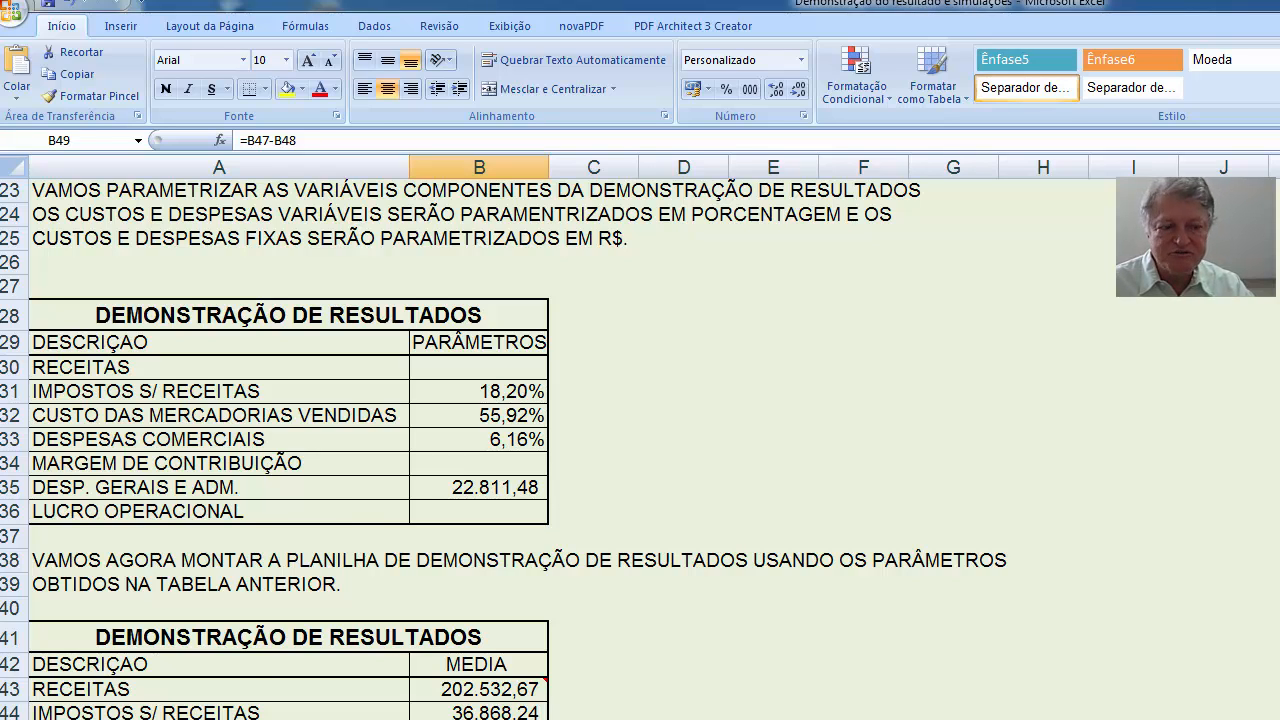
Simulate a LUCRO OPERACIONAL (B49) of 25000 with Goal Seek by changing RECEITAS (B43), and discard the solution to restore the original values.
scroll(656, 242, down, 1)
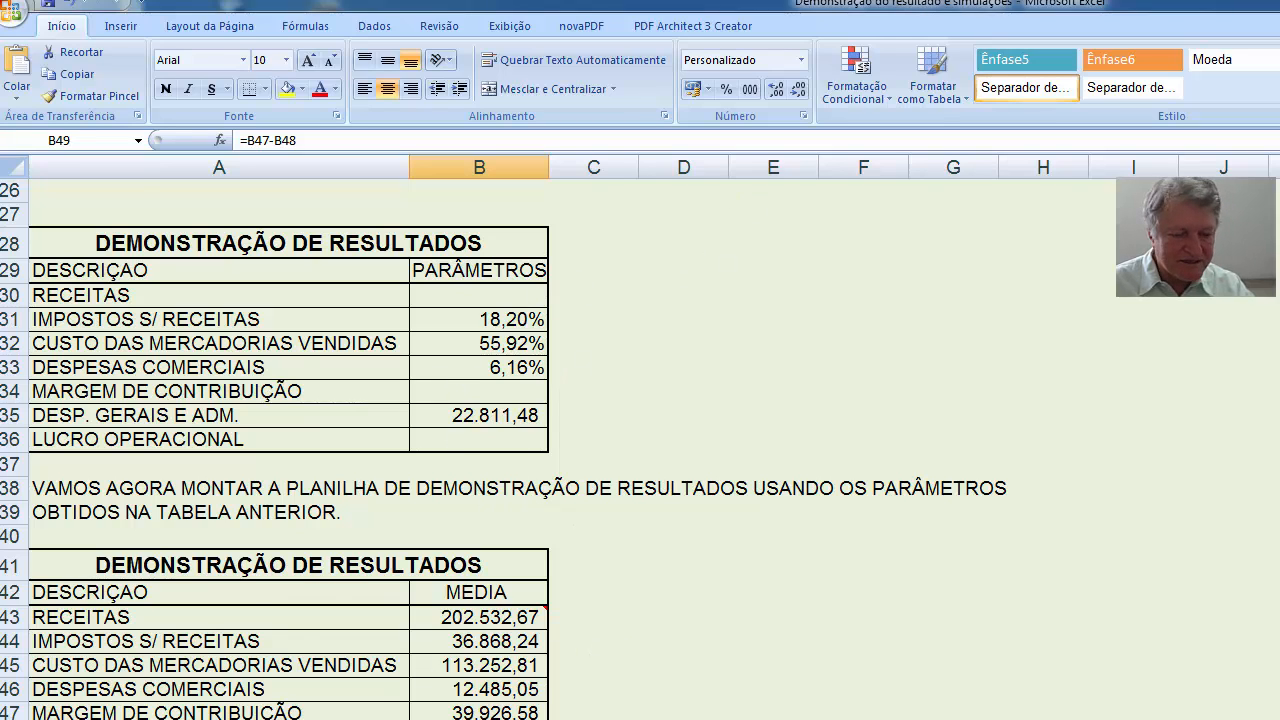
scroll(170, 700, down, 1)
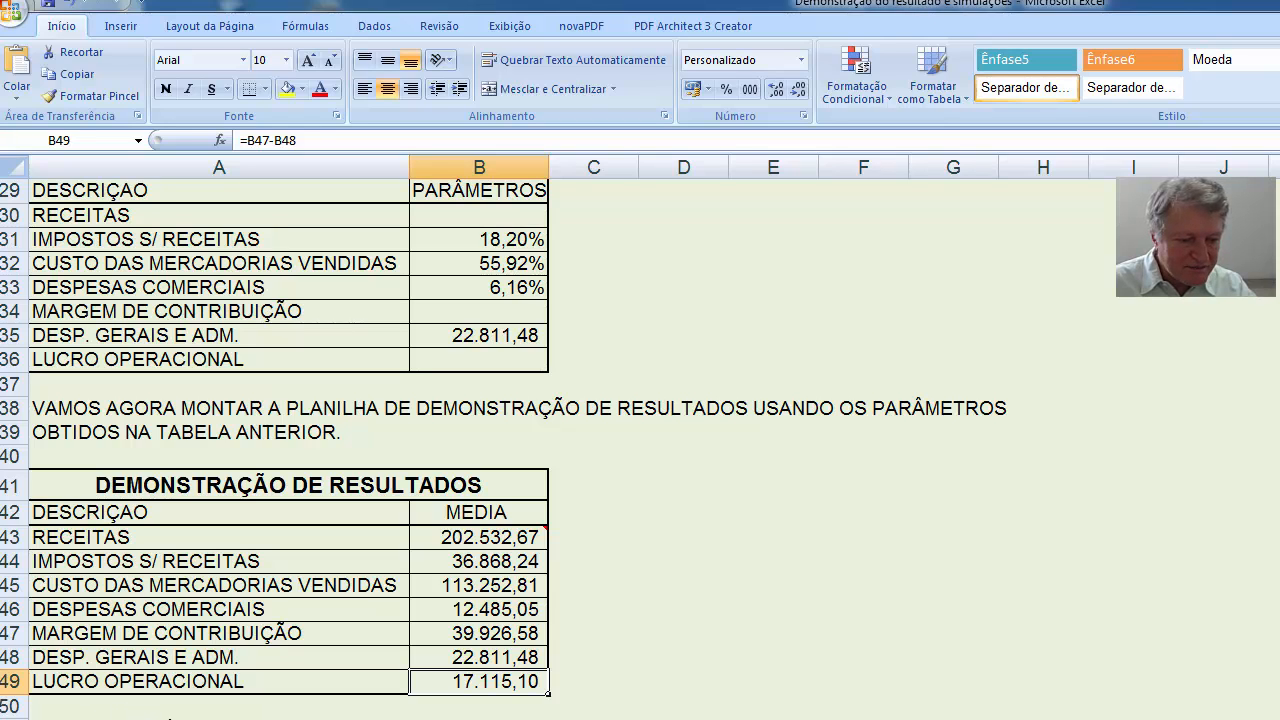
scroll(216, 712, down, 2)
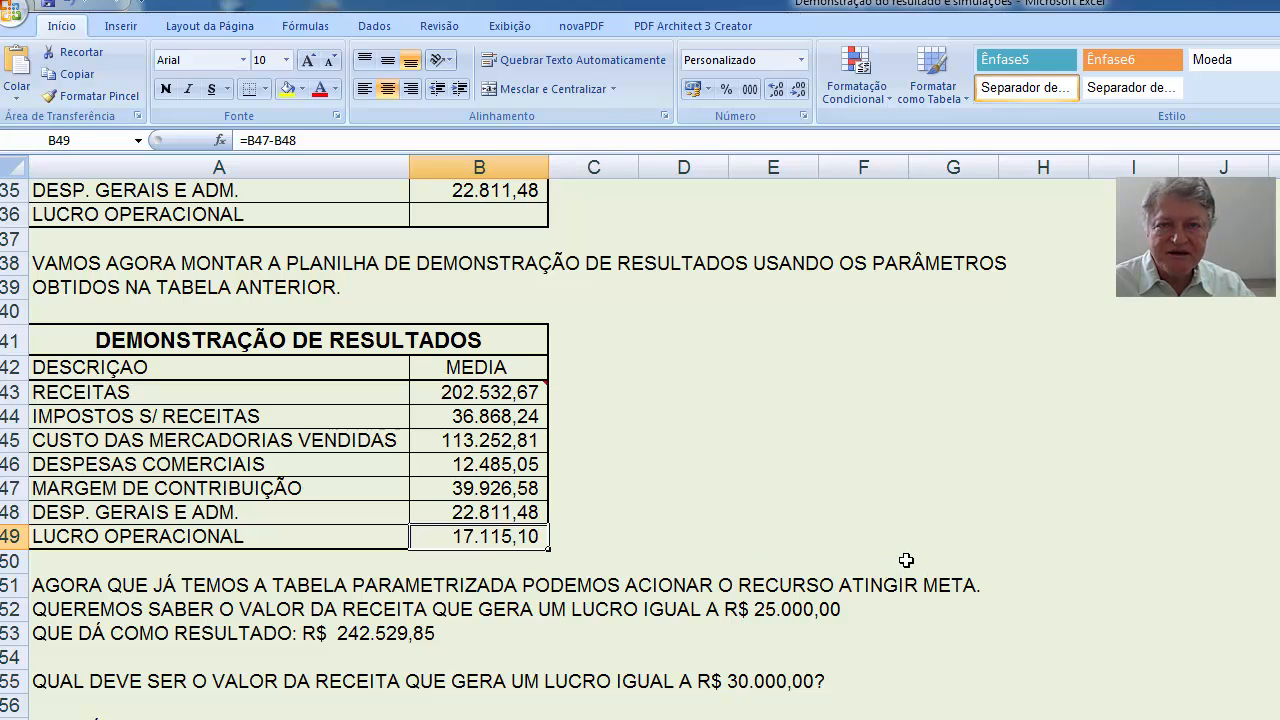
mouse_move(494, 399)
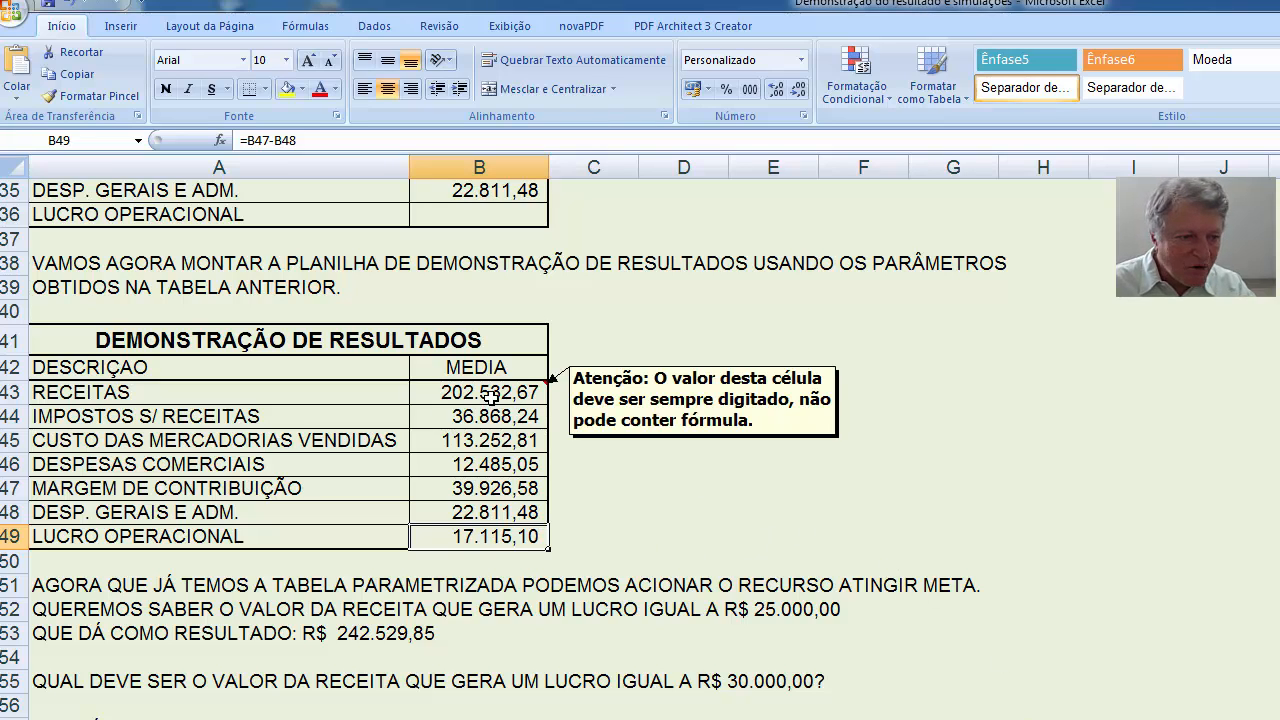
click(489, 393)
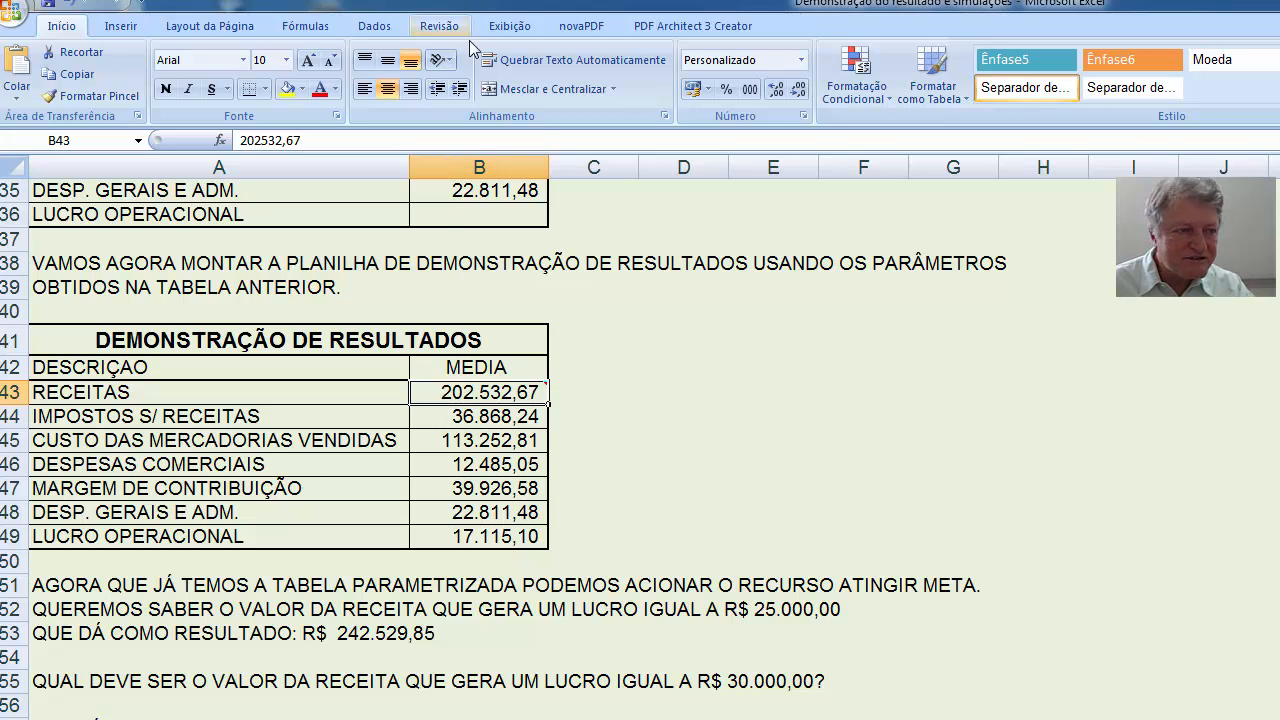
click(375, 26)
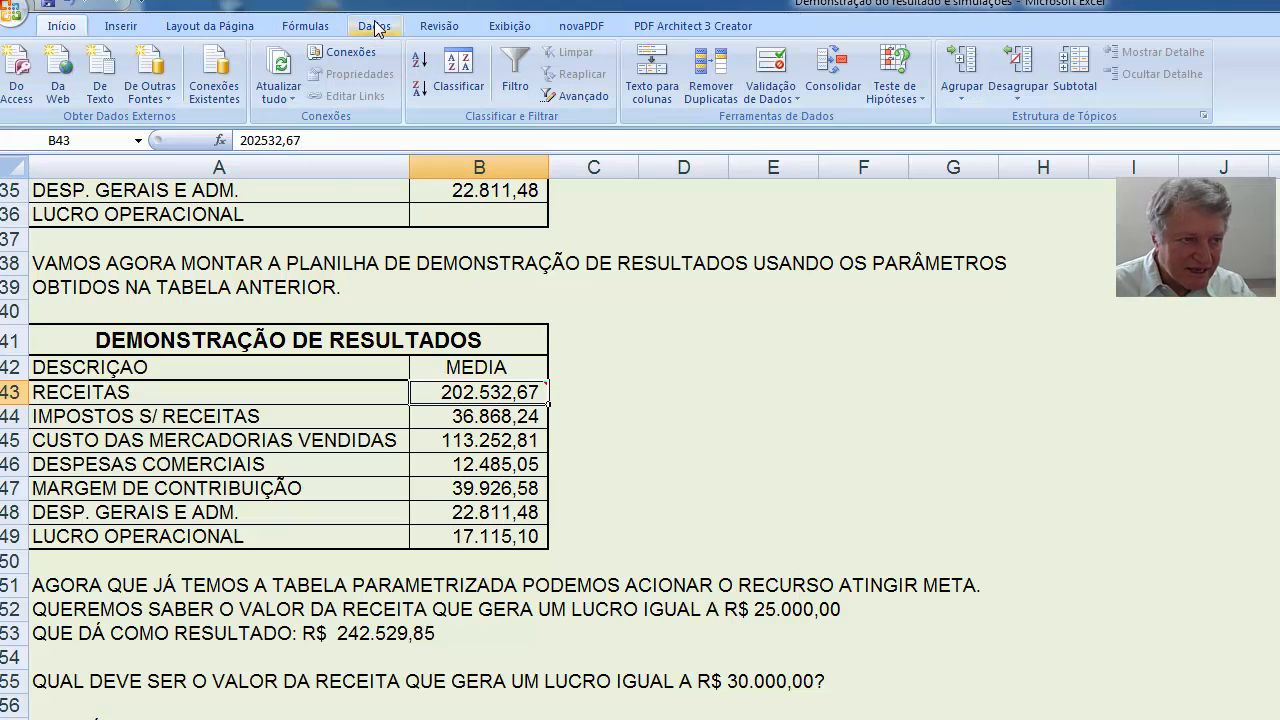
click(906, 97)
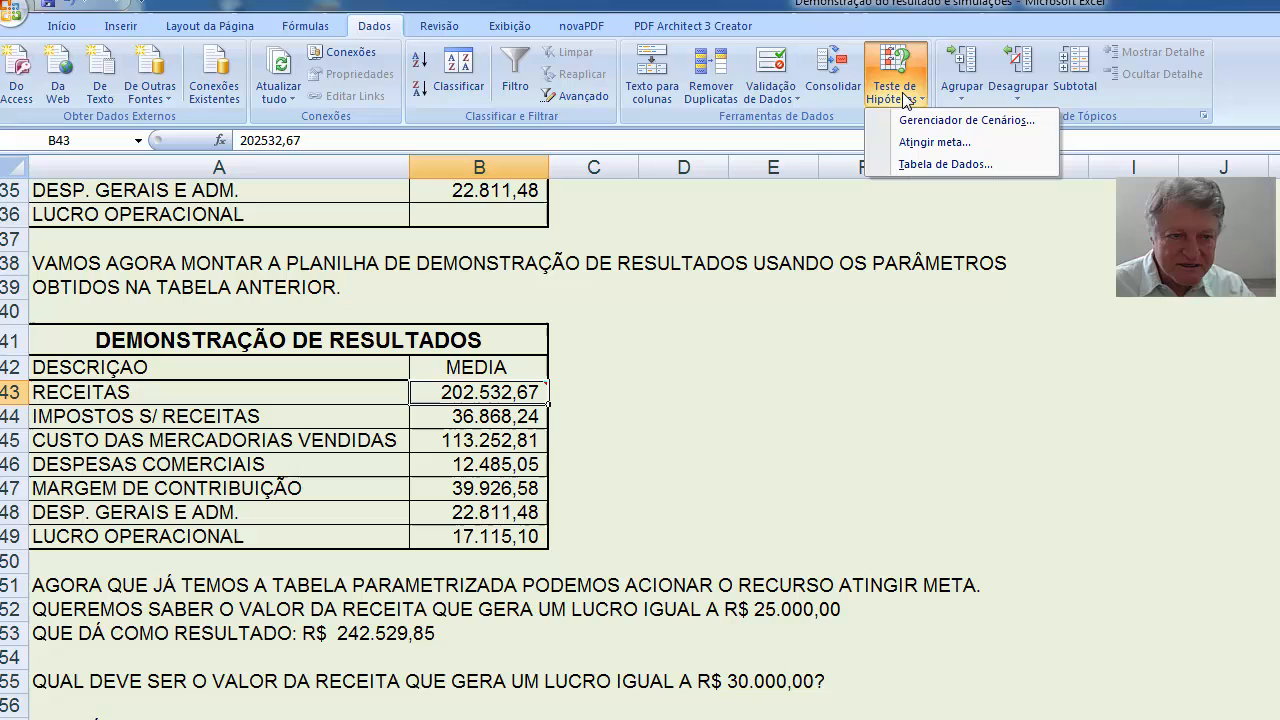
click(917, 143)
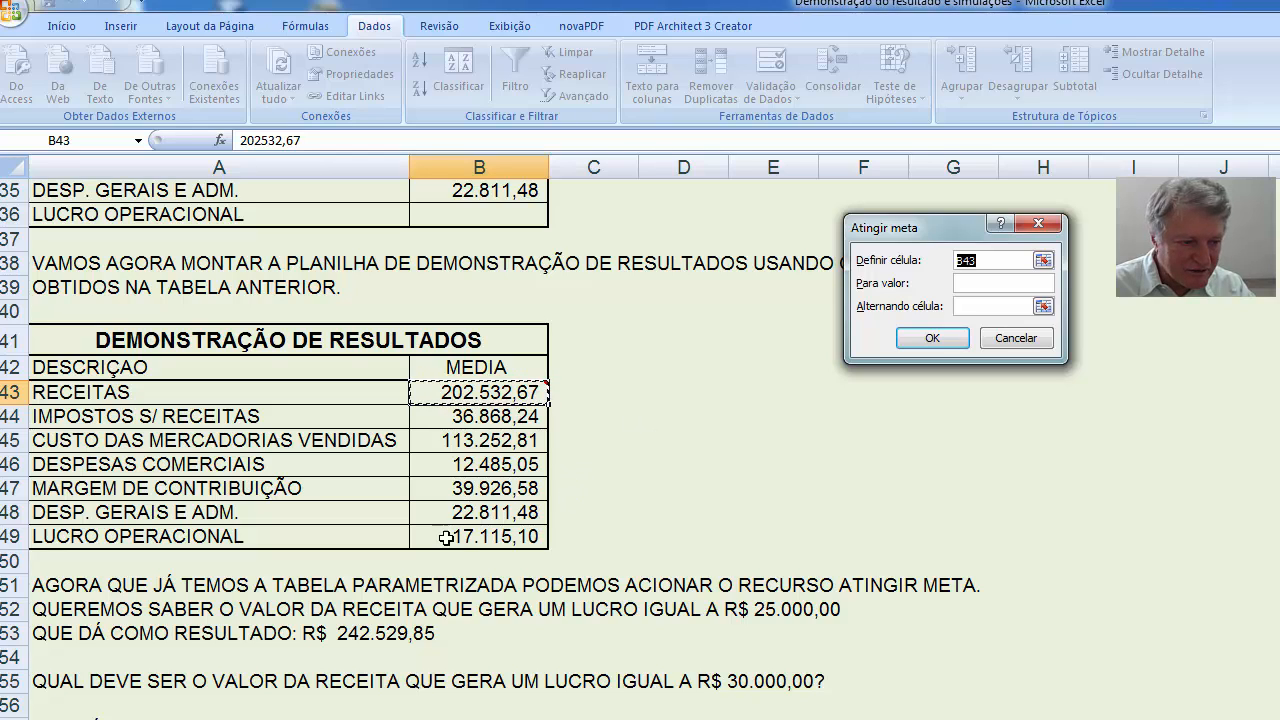
click(468, 538)
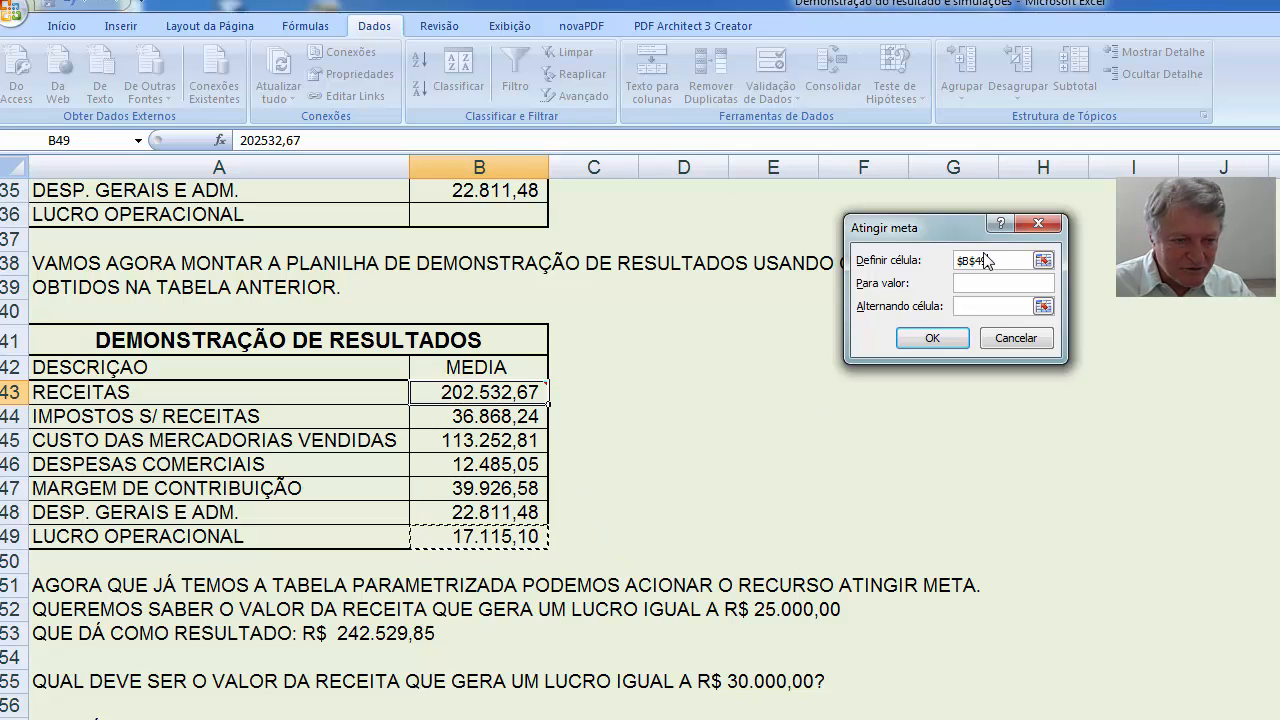
click(972, 281)
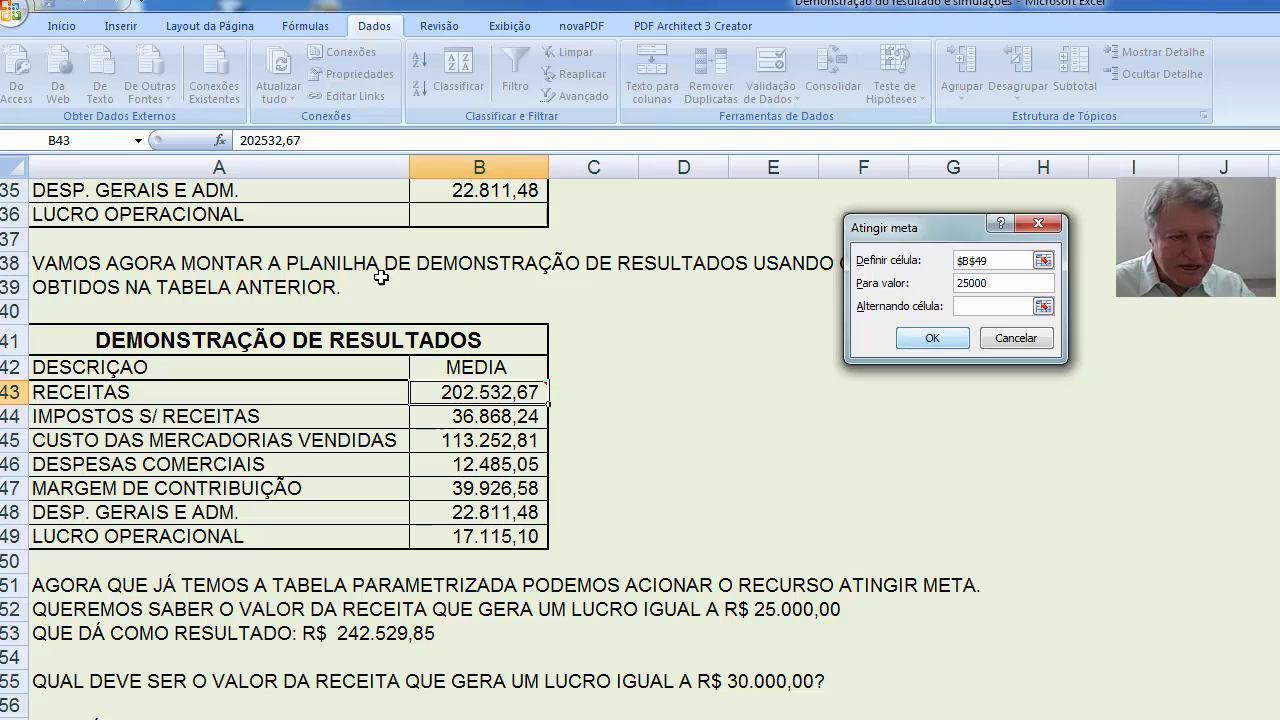
click(478, 393)
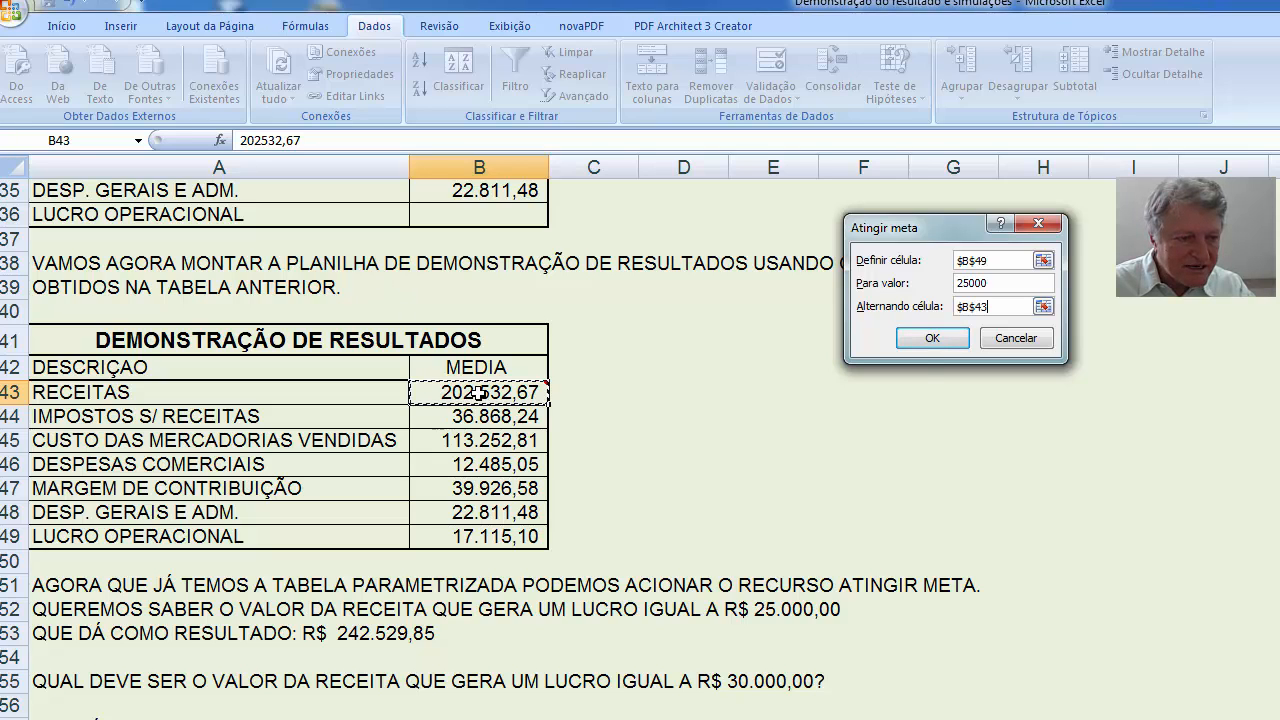
click(922, 340)
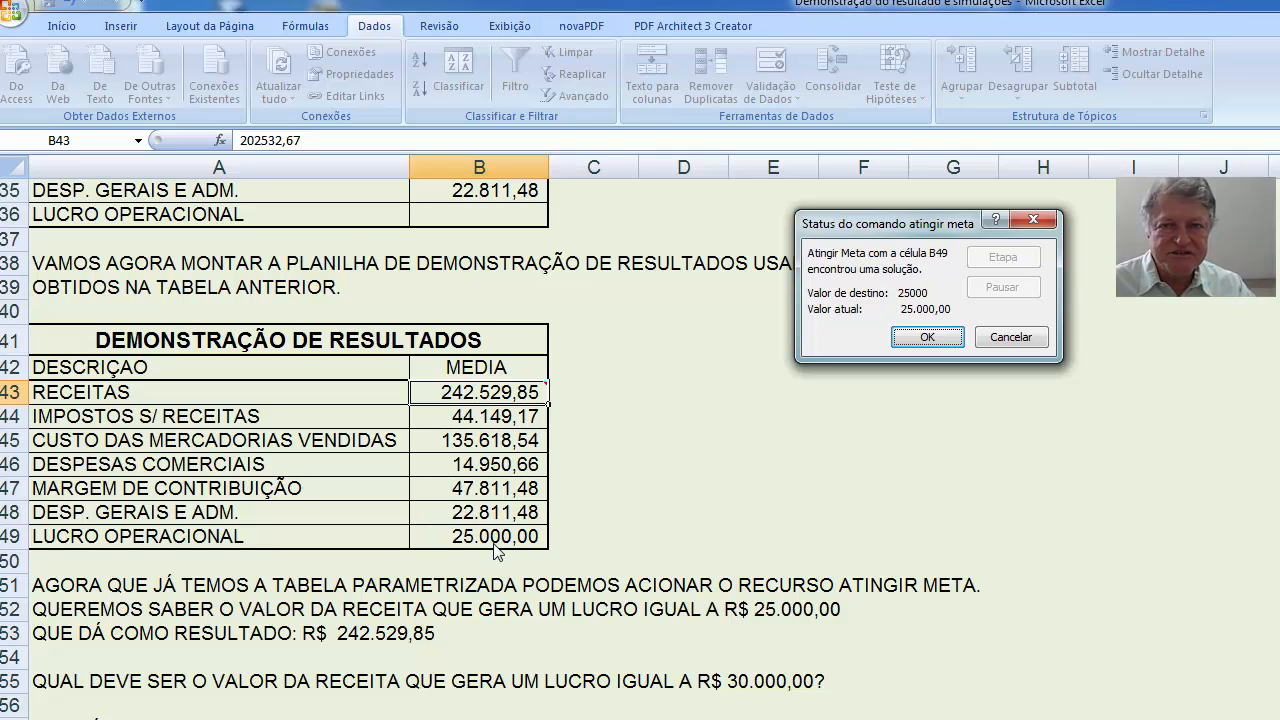
click(1008, 337)
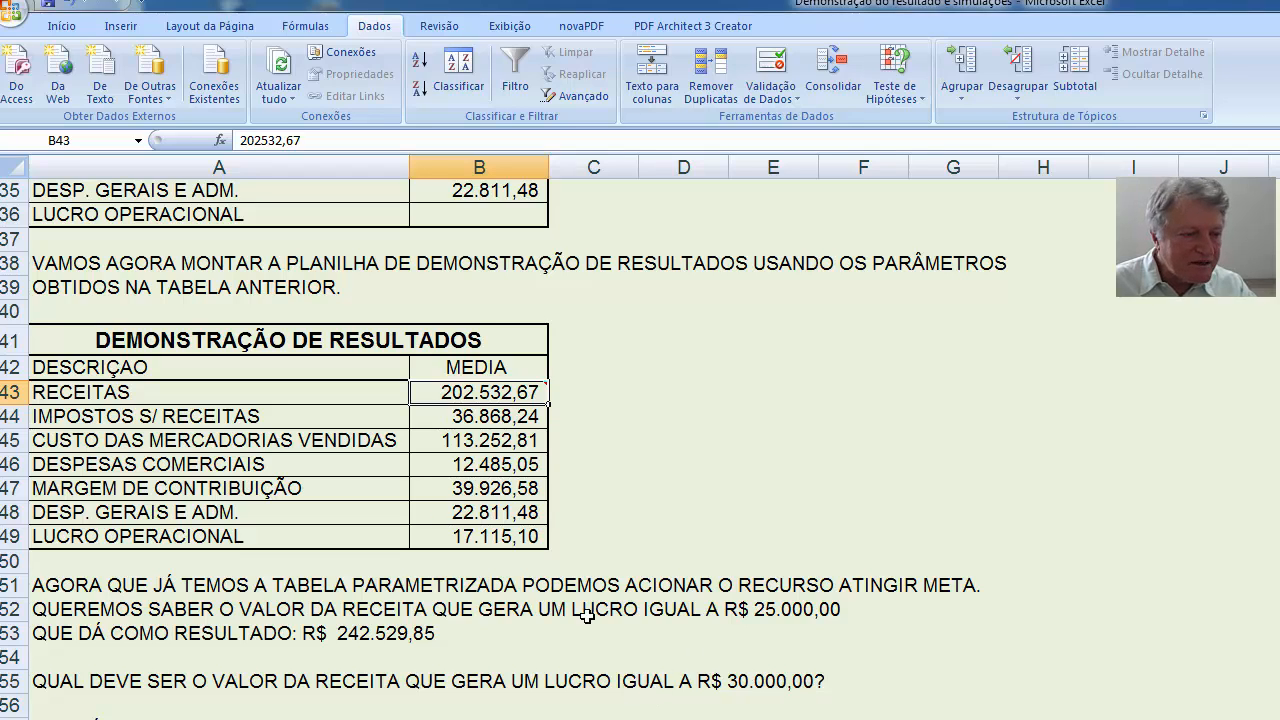
Simulate a LUCRO OPERACIONAL (B49) of 30000 with Goal Seek by changing RECEITAS (B43), and discard the solution.
click(511, 535)
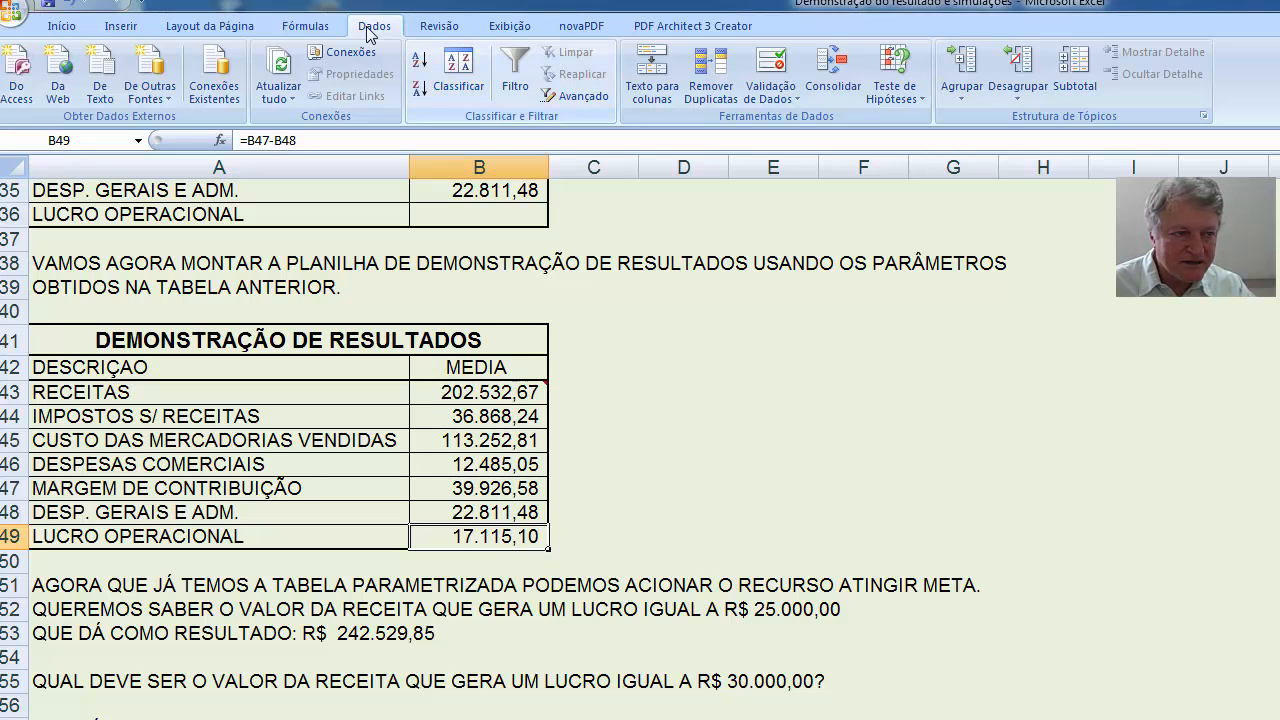
click(908, 90)
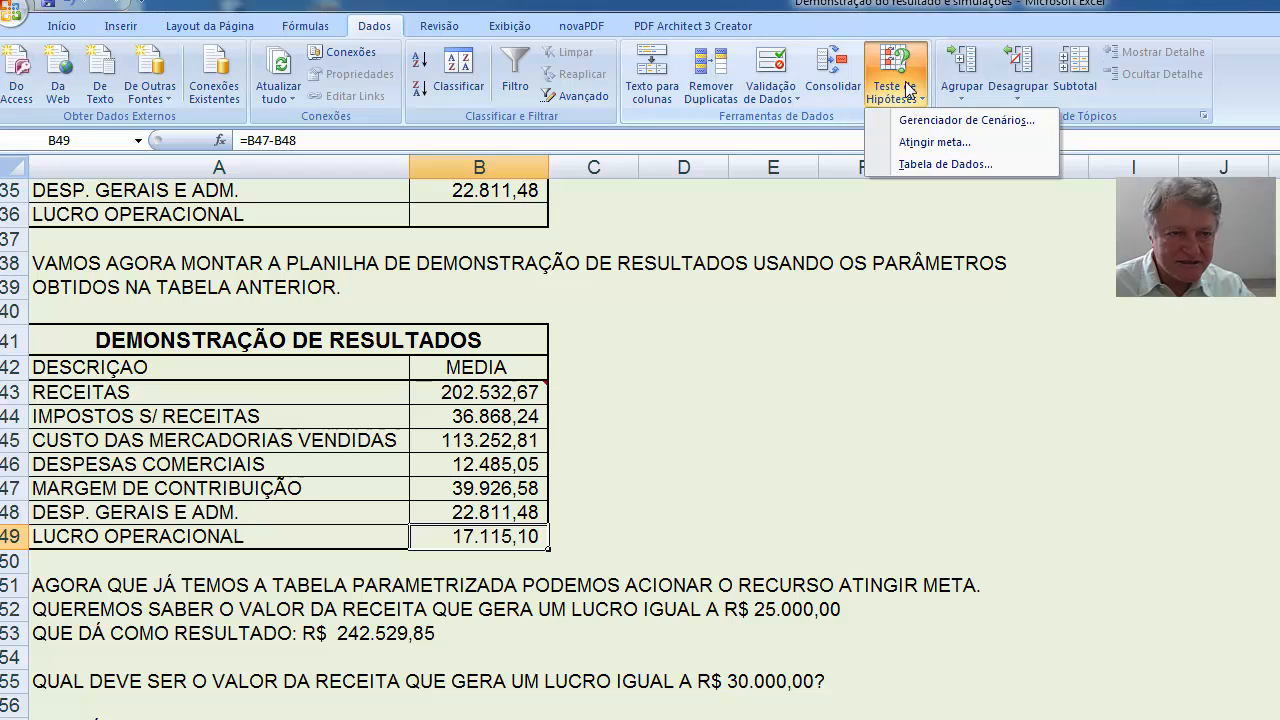
click(940, 142)
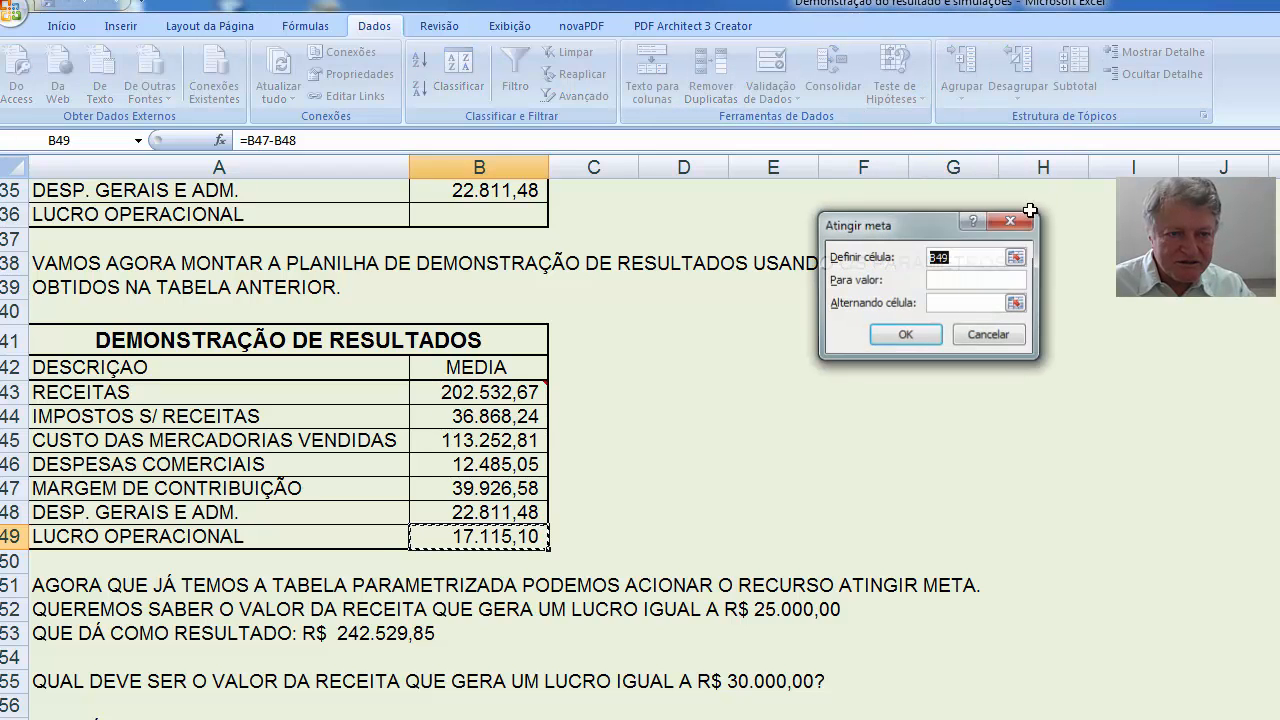
click(952, 281)
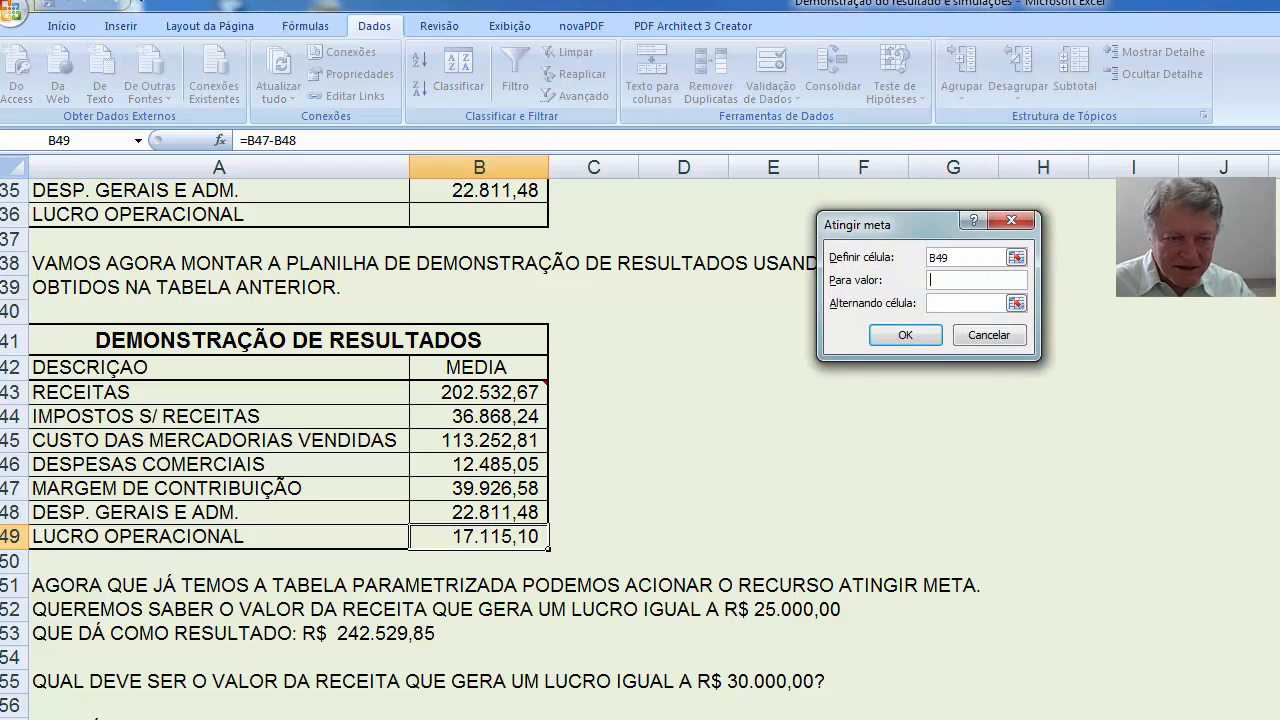
text(30)
key(BackSpace)
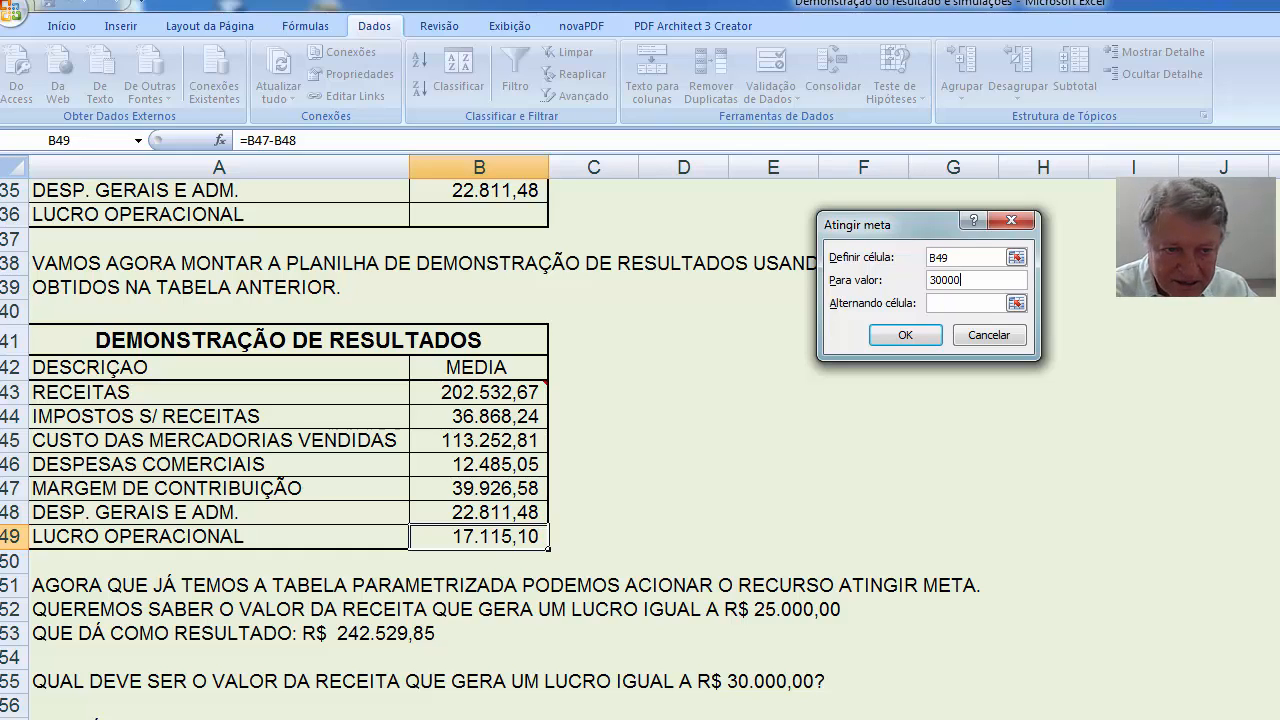
click(970, 304)
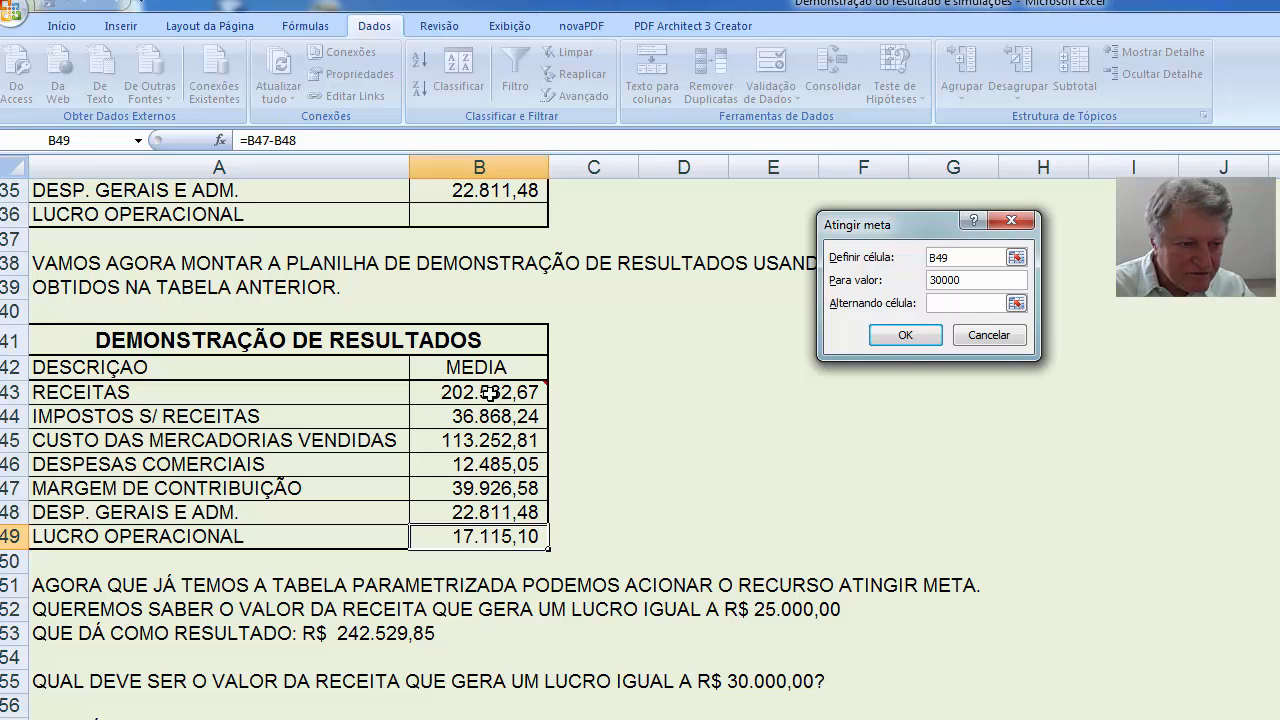
click(487, 390)
click(909, 337)
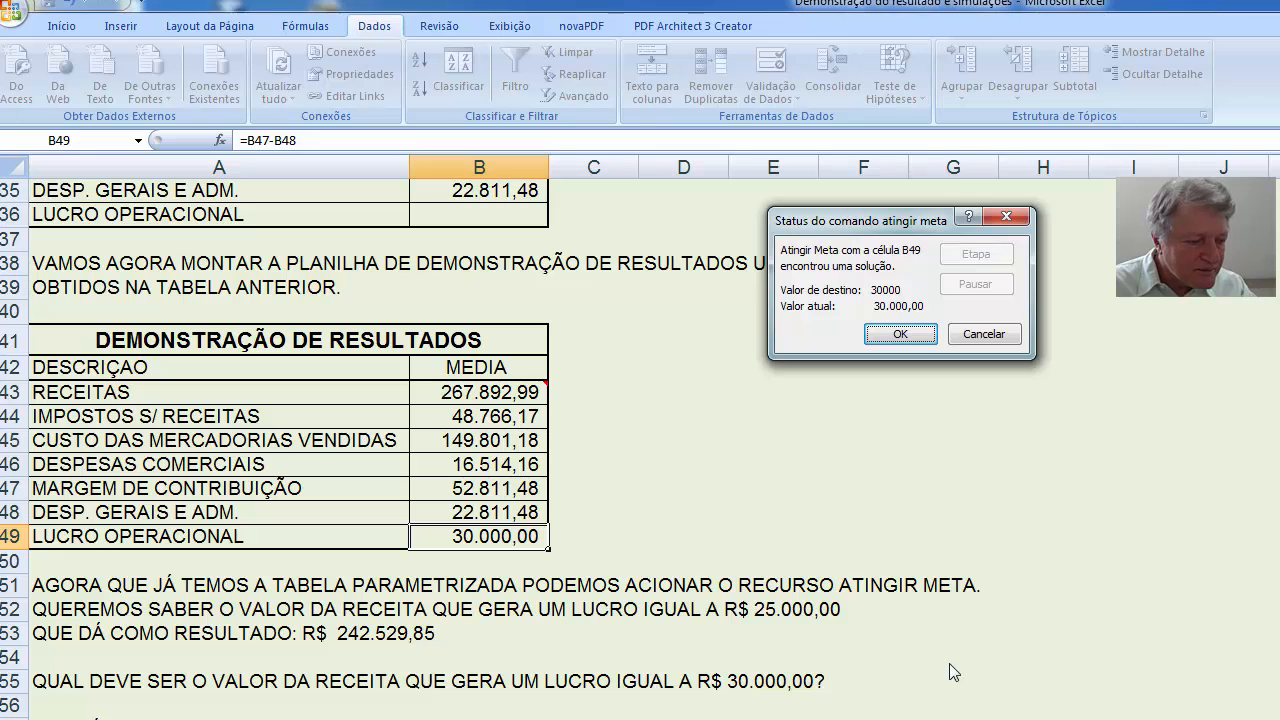
click(973, 331)
Find the break-even revenue with Goal Seek, targeting 0 in B49 by changing B43, and discard the solution.
scroll(980, 400, down, 2)
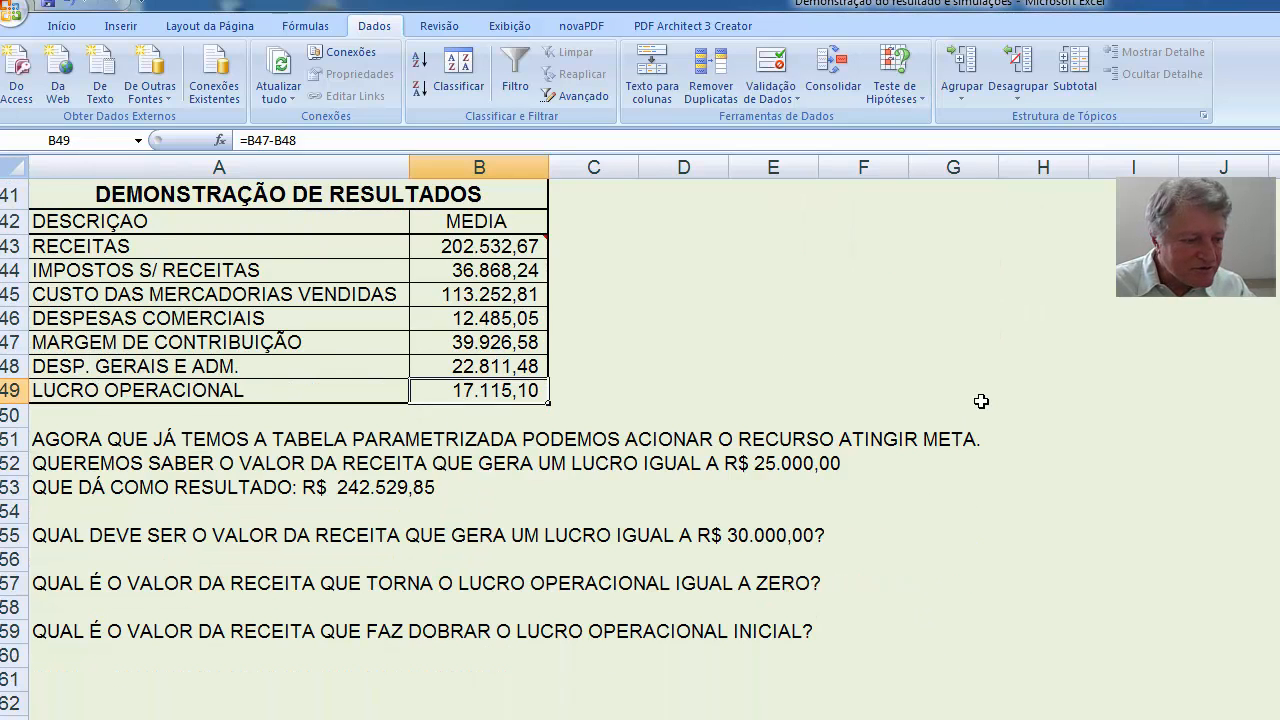
scroll(980, 400, up, 1)
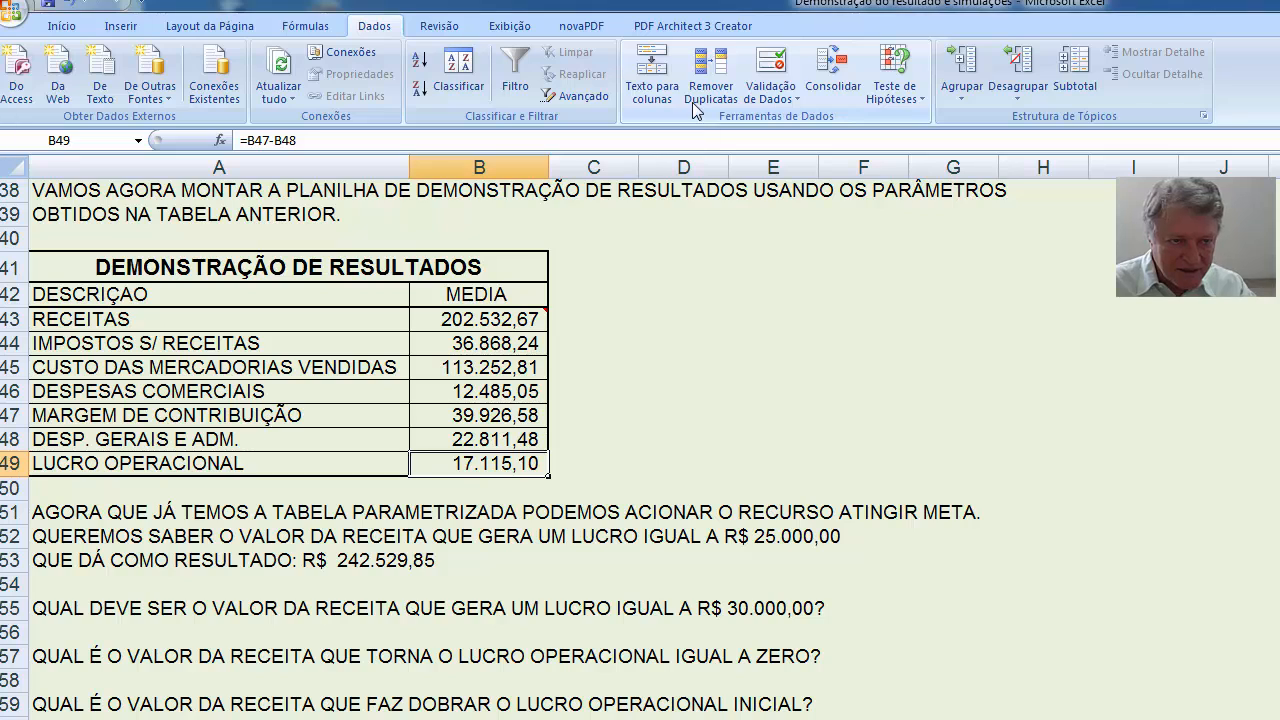
click(886, 95)
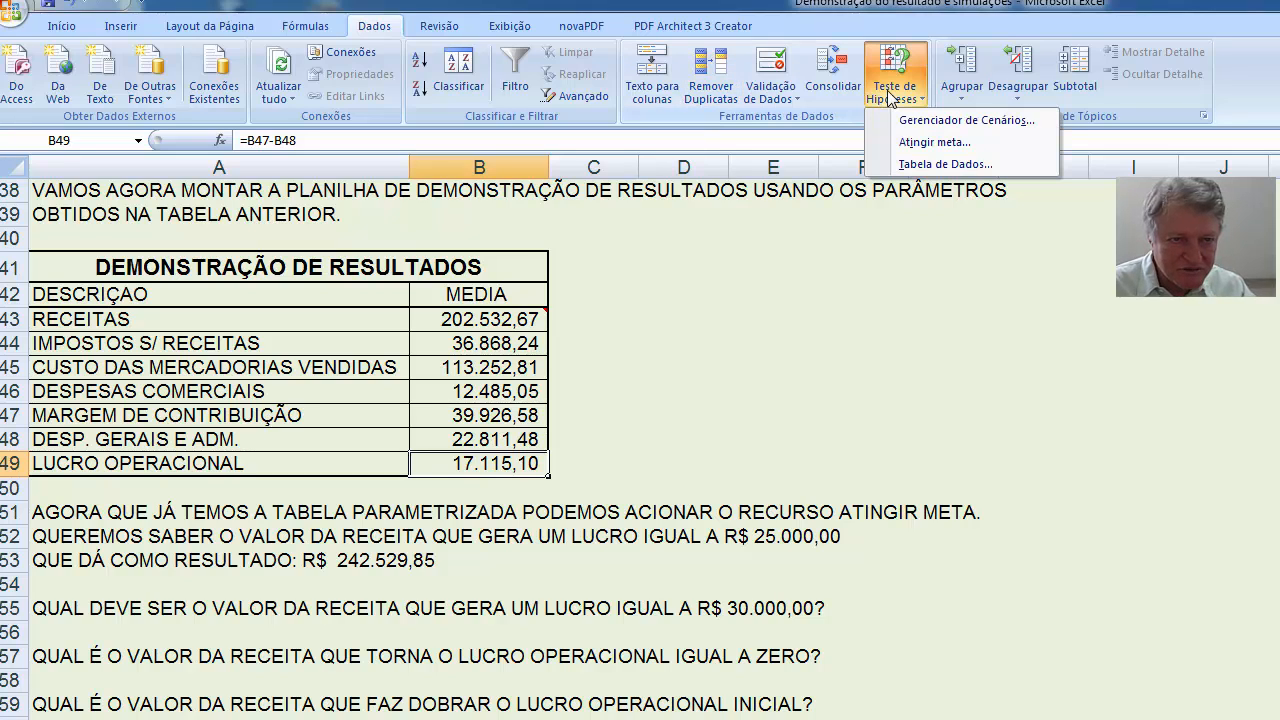
click(910, 148)
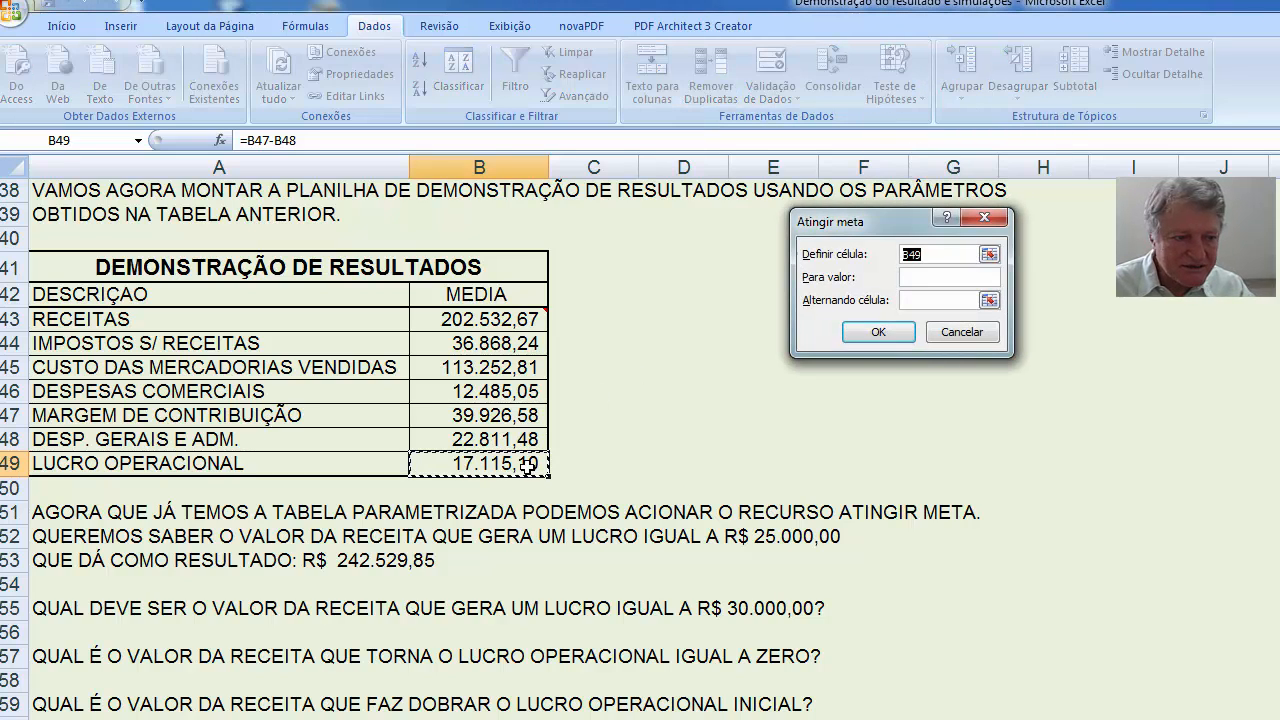
click(943, 276)
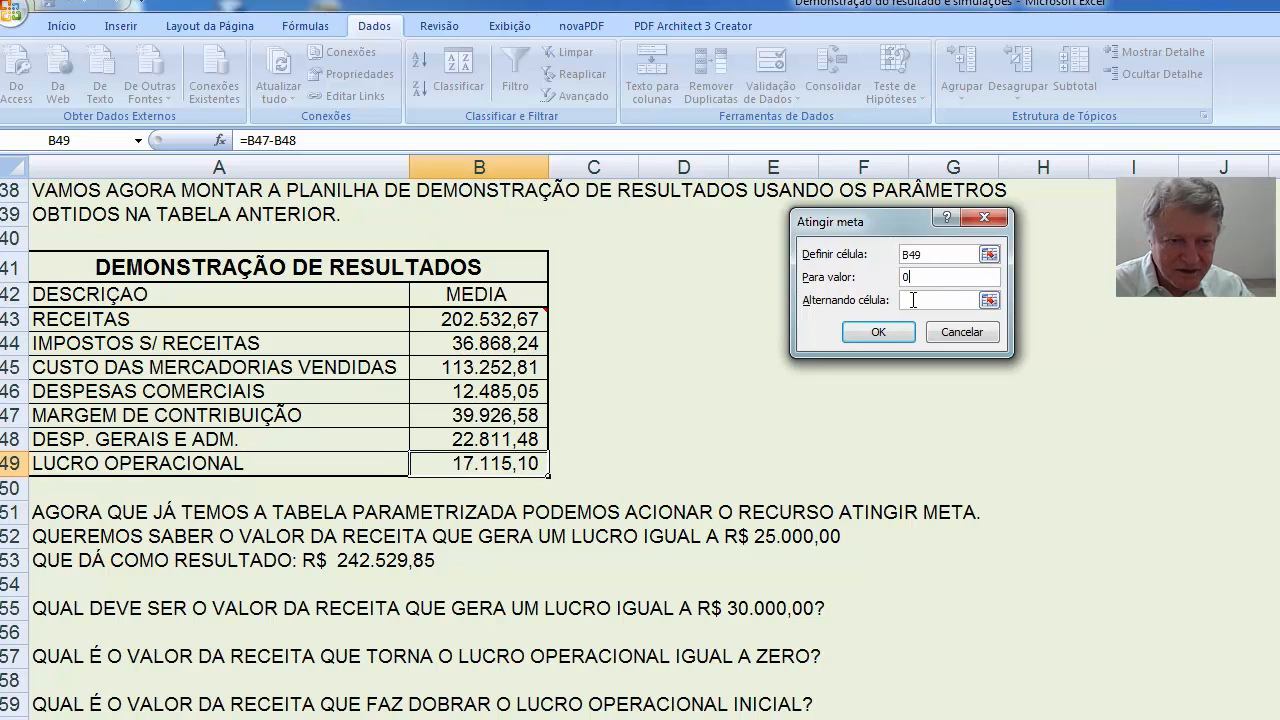
click(520, 322)
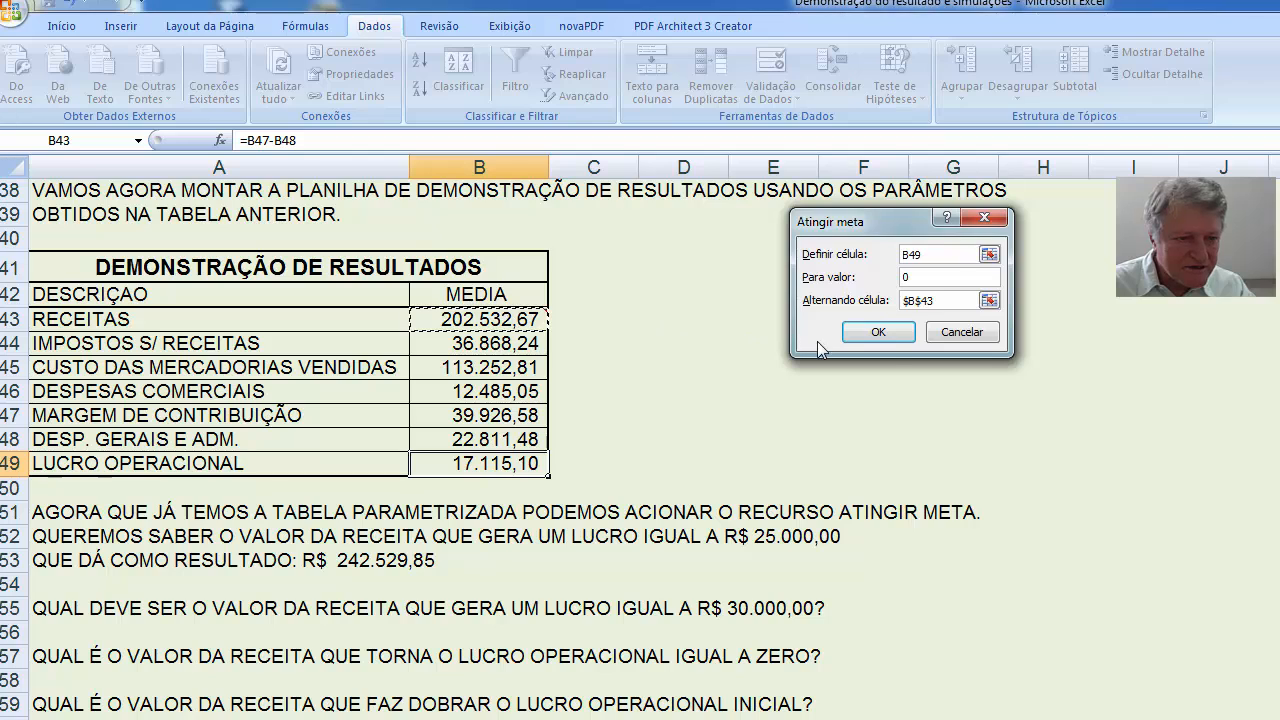
click(889, 333)
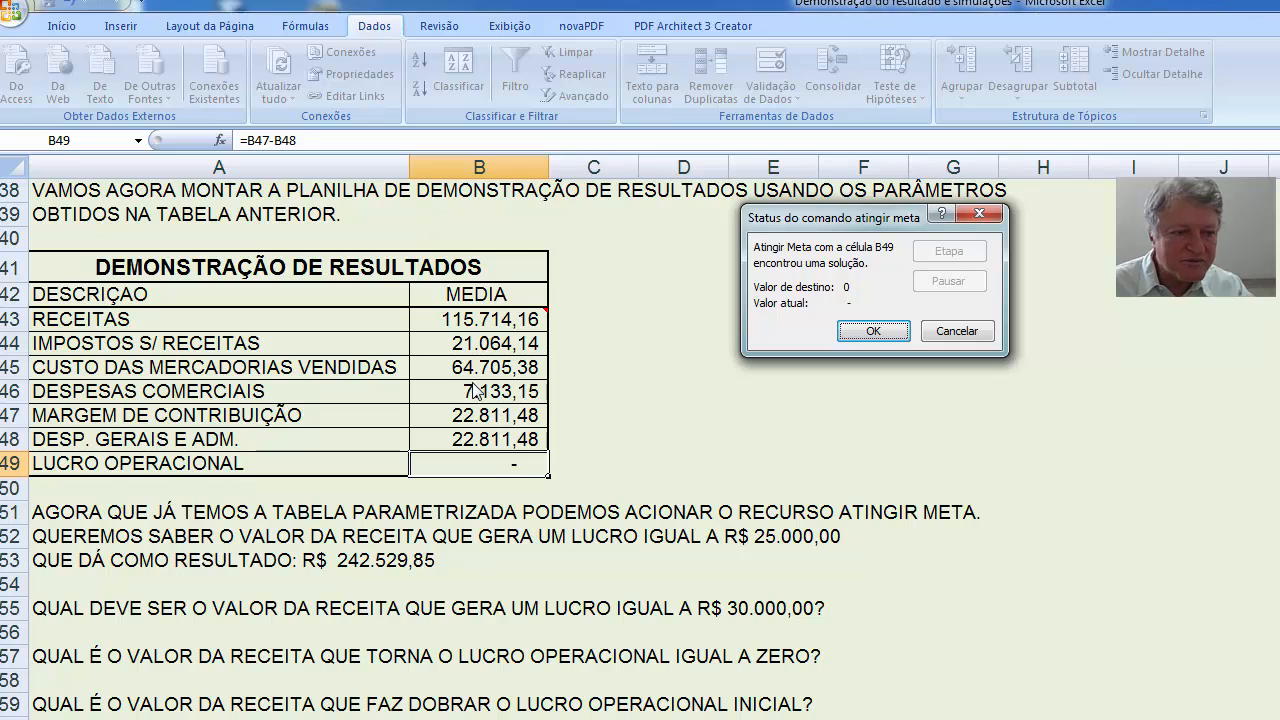
click(951, 334)
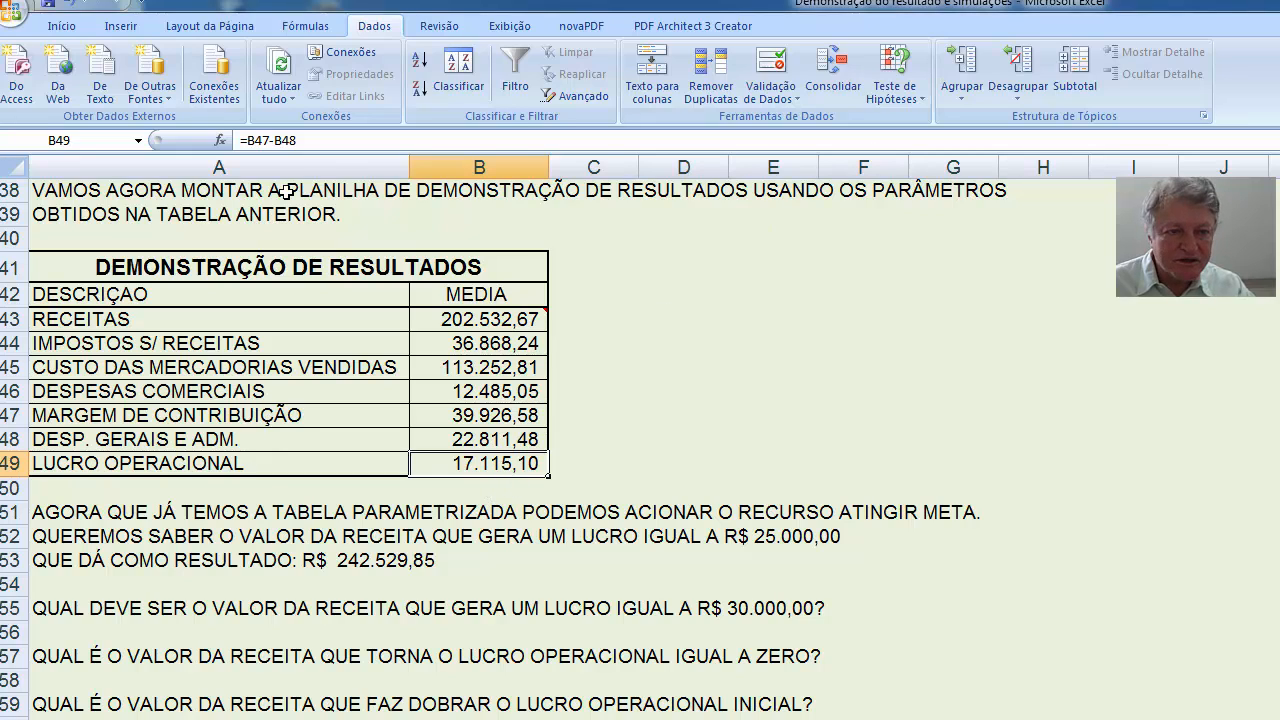
Simulate doubling the initial operating profit with Goal Seek, targeting 34230,20 in B49 by changing B43, and discard the solution.
click(890, 90)
click(950, 145)
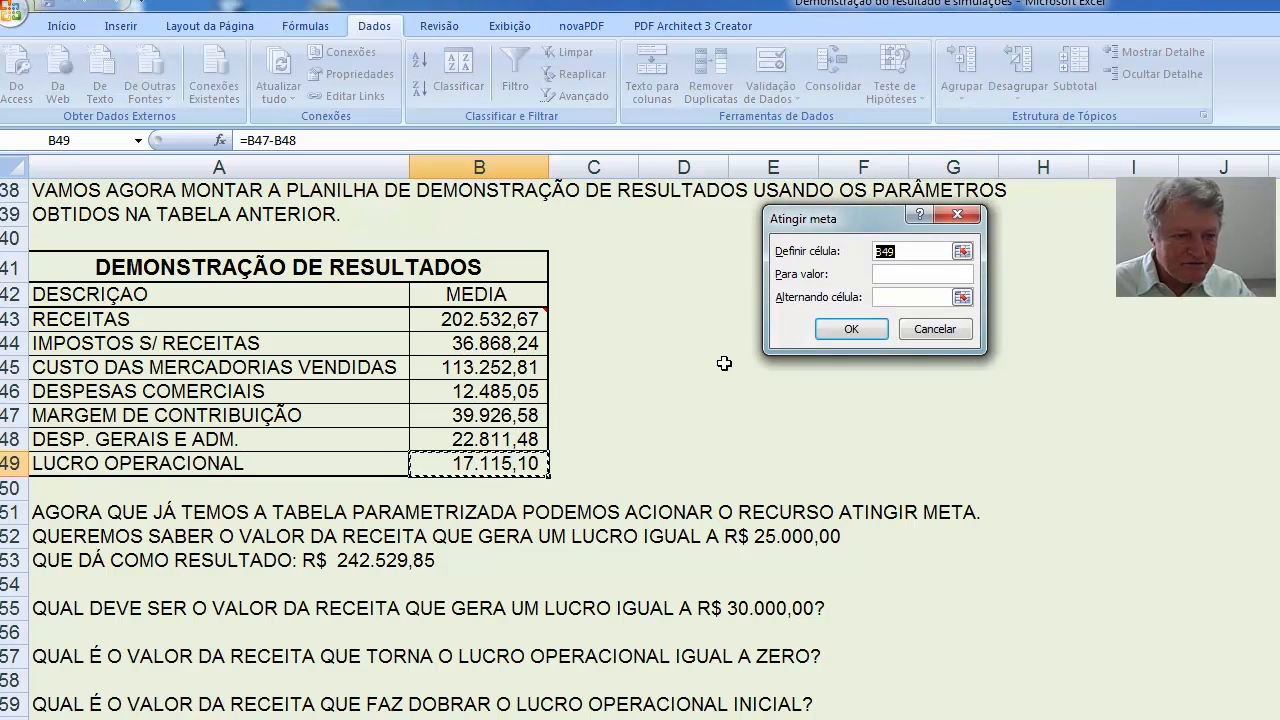
key(Tab)
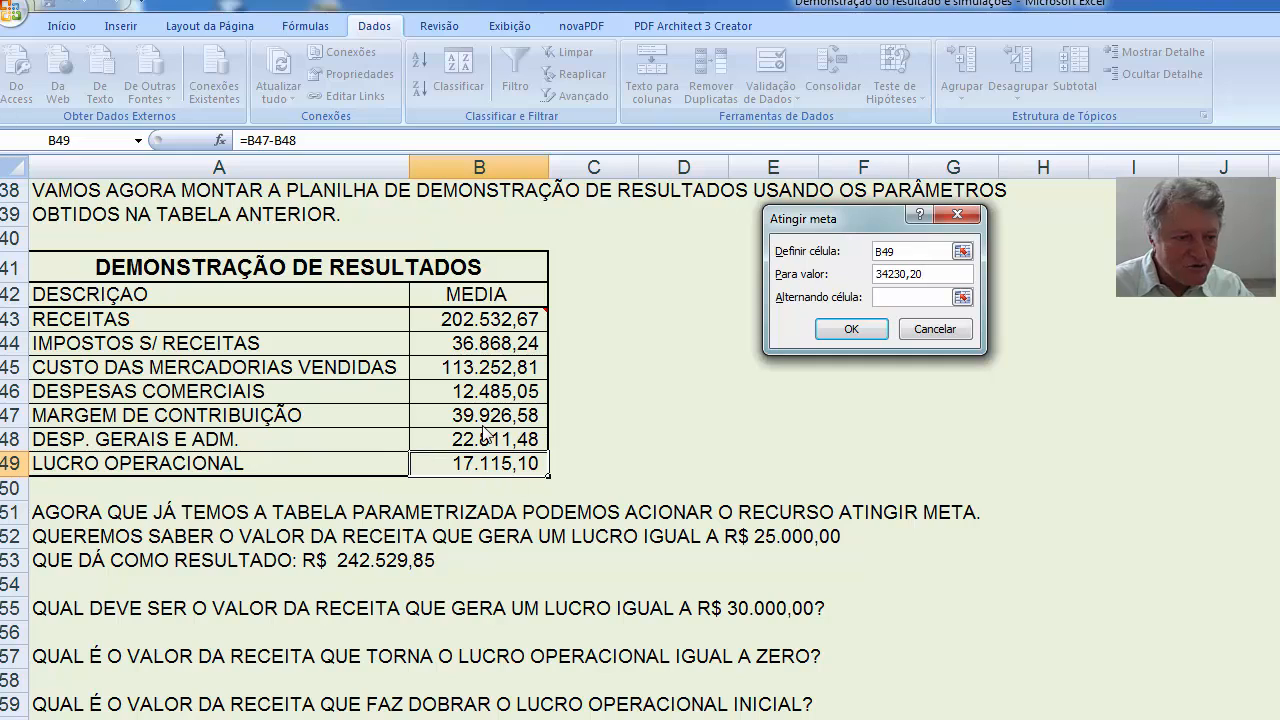
click(882, 297)
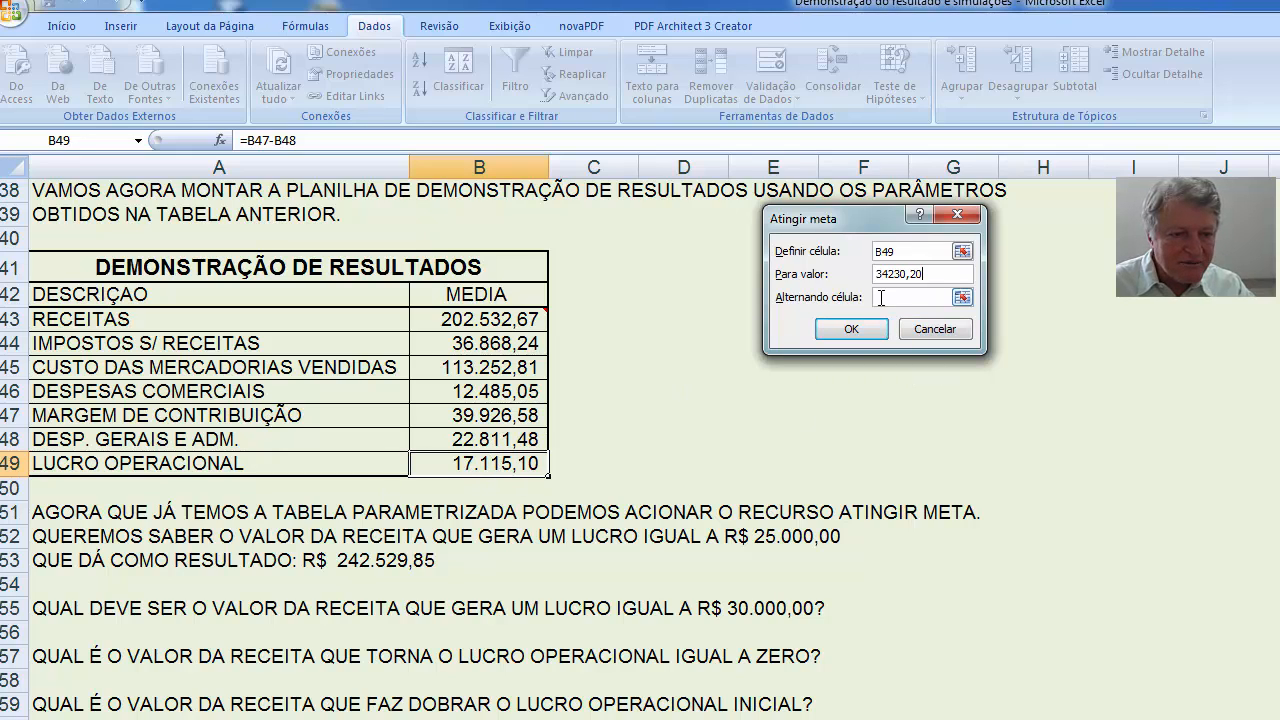
click(524, 318)
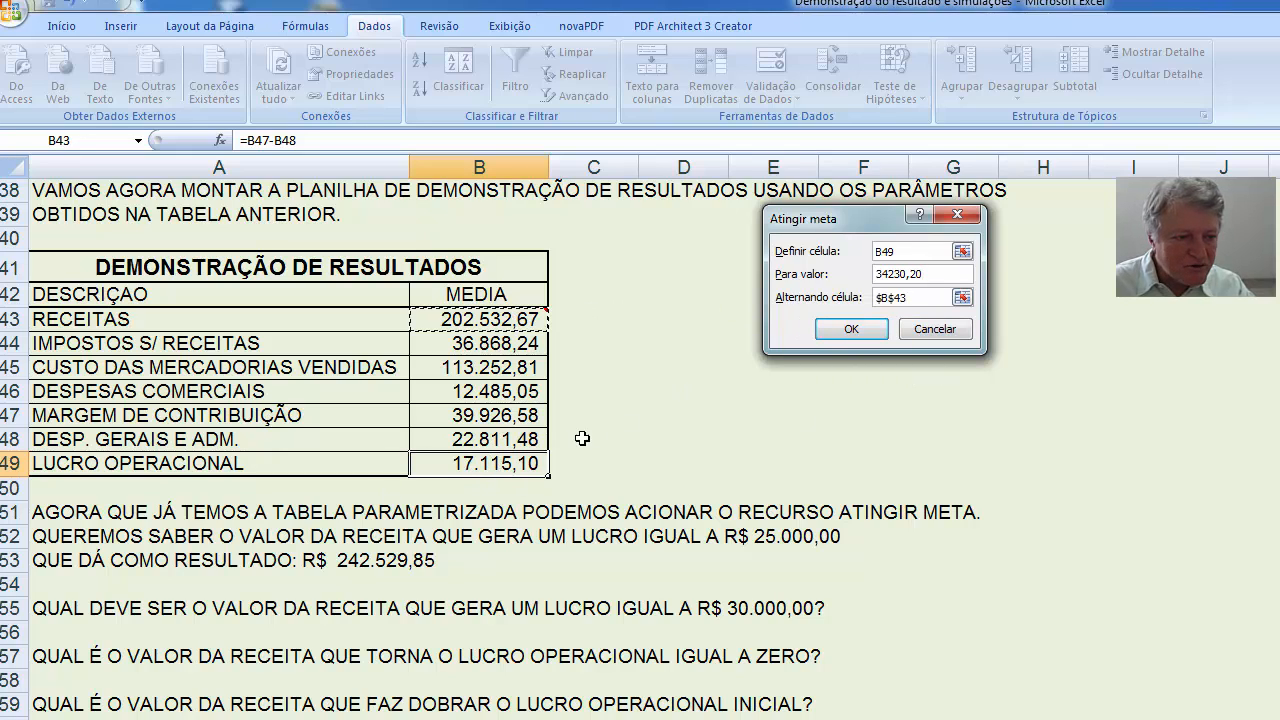
click(849, 331)
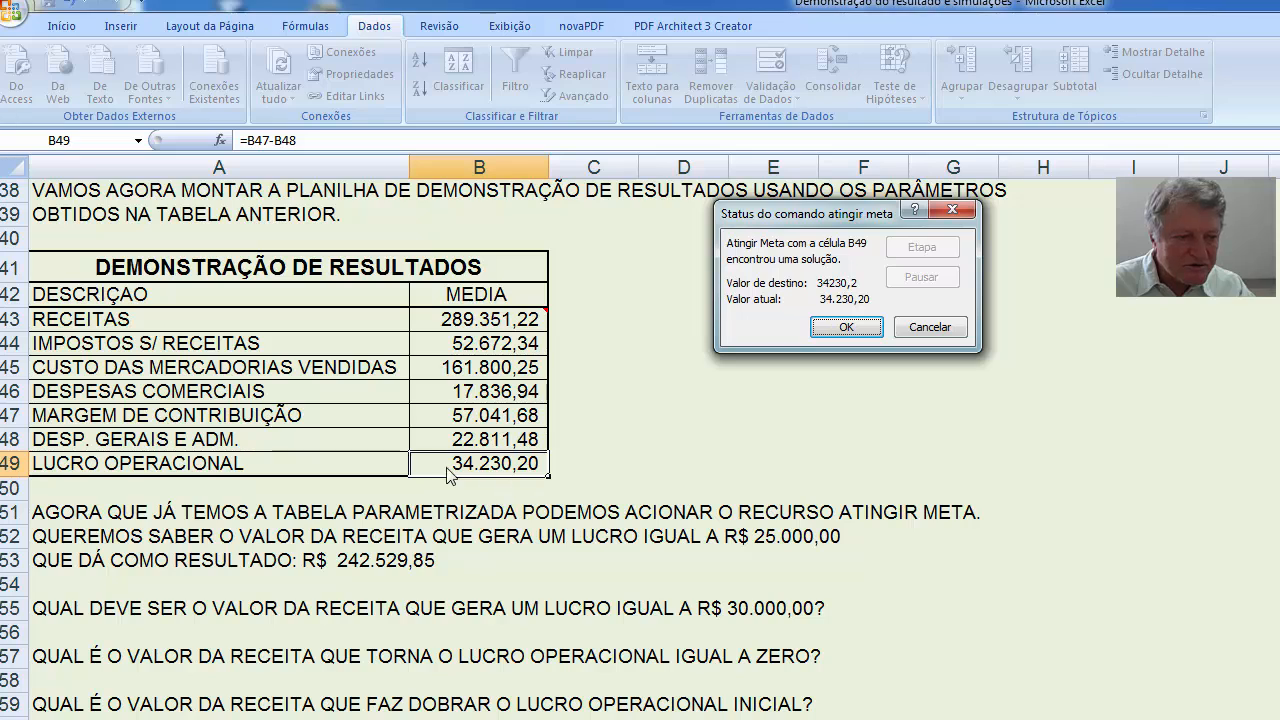
click(924, 332)
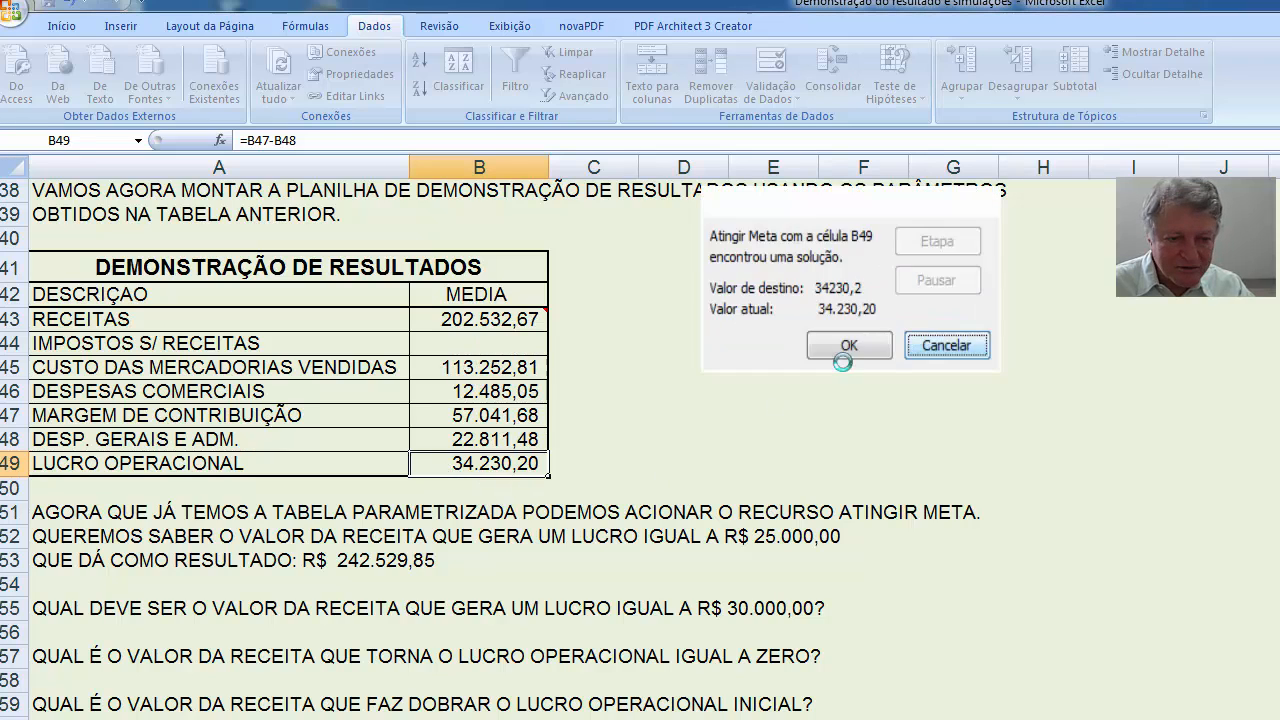